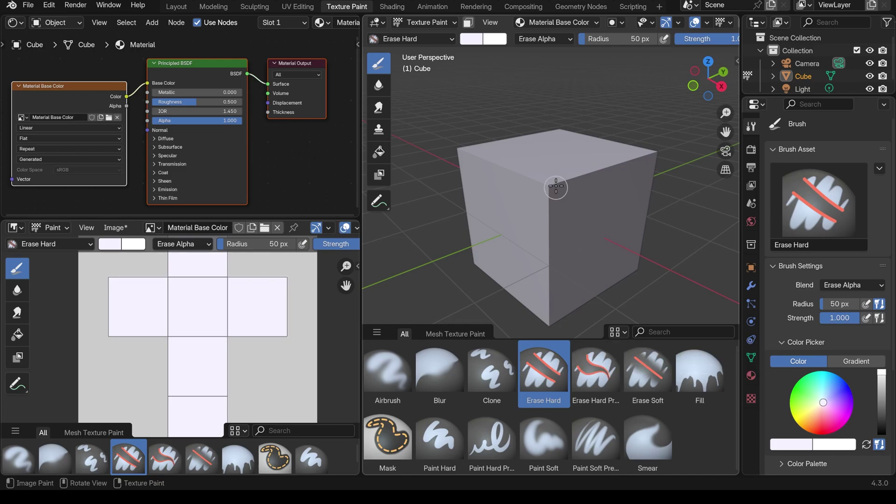
# Step: Erase paint from near the cube's top and across its painted surface
pyautogui.moveTo(551, 191)
pyautogui.mouseDown()
pyautogui.moveTo(572, 188)
pyautogui.moveTo(537, 183)
pyautogui.mouseUp()
pyautogui.moveTo(577, 245)
pyautogui.mouseDown(button='middle')
pyautogui.moveTo(639, 226)
pyautogui.moveTo(582, 155)
pyautogui.mouseUp(button='middle')
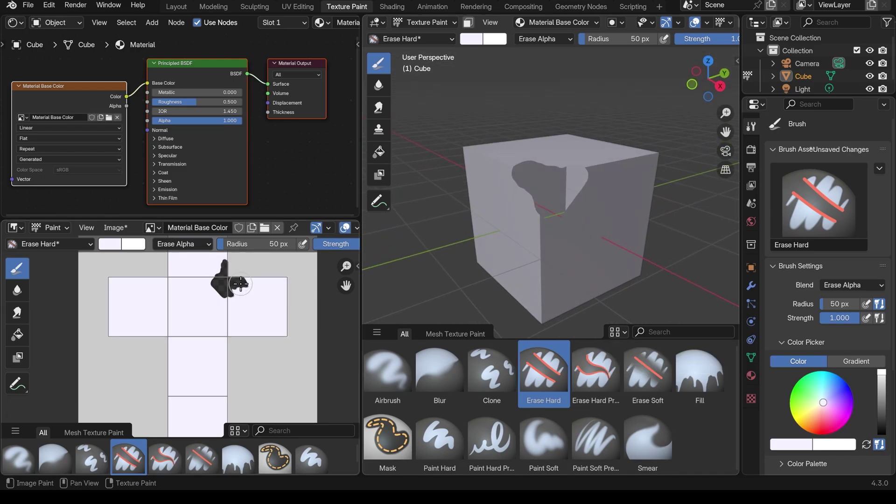
pyautogui.scroll(3, 240, 284)
pyautogui.scroll(-2, 268, 279)
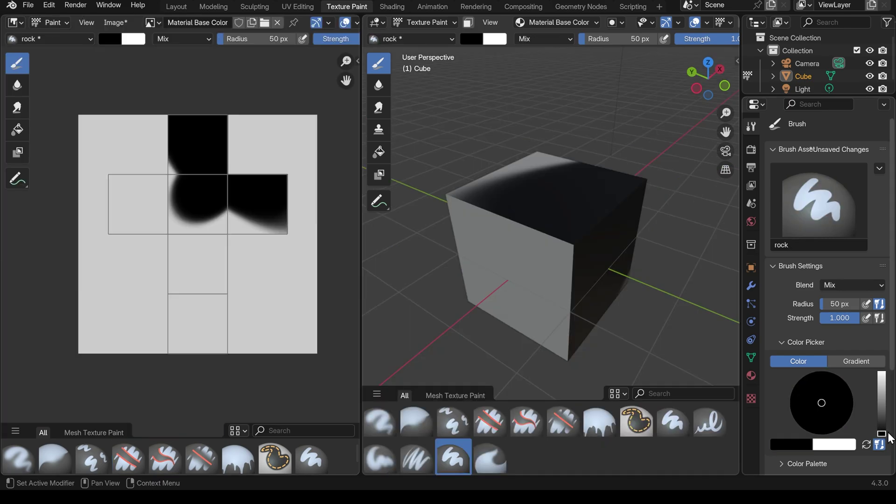
# Step: Switch the paint colour to white and paint rock texture over every cube face, including the black-blob face
pyautogui.moveTo(882, 435); pyautogui.dragTo(881, 372)
pyautogui.moveTo(598, 266)
pyautogui.mouseDown()
pyautogui.moveTo(588, 336)
pyautogui.moveTo(511, 273)
pyautogui.mouseUp()
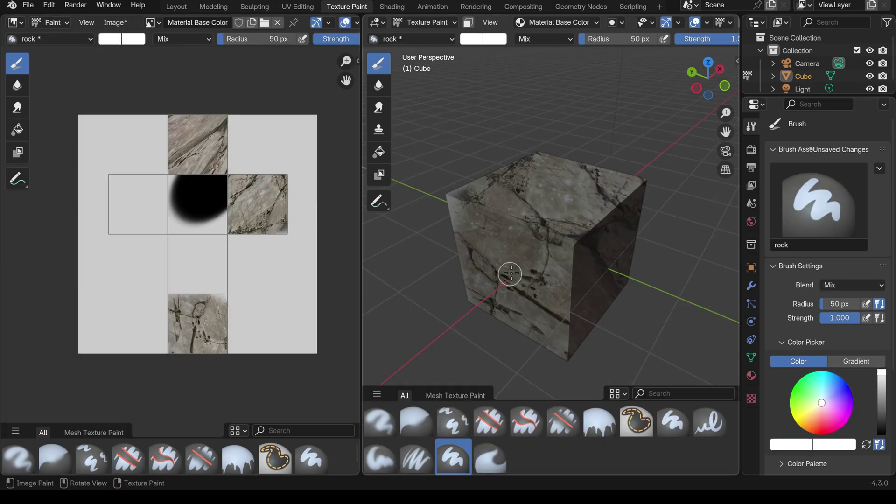
pyautogui.moveTo(511, 273); pyautogui.dragTo(562, 246, button='middle')
pyautogui.moveTo(562, 246); pyautogui.dragTo(540, 230)
pyautogui.moveTo(541, 229)
pyautogui.mouseDown(button='middle')
pyautogui.moveTo(574, 257)
pyautogui.moveTo(542, 247)
pyautogui.mouseUp(button='middle')
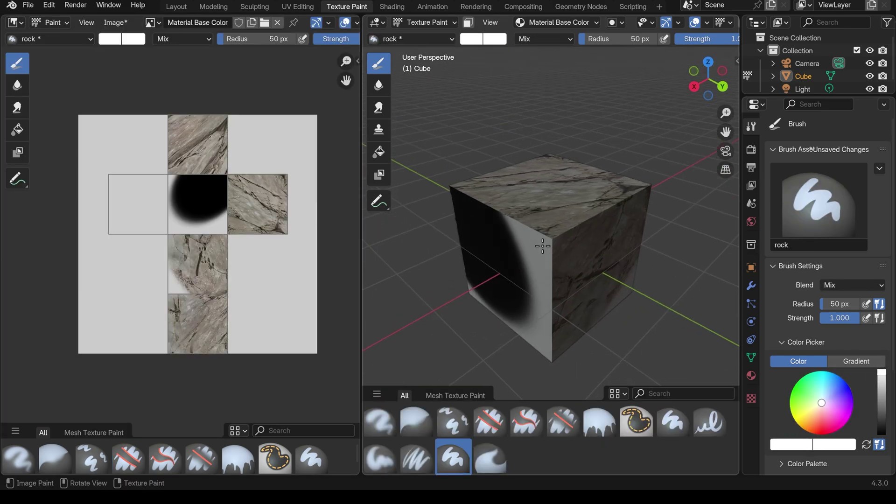
pyautogui.moveTo(542, 246)
pyautogui.mouseDown()
pyautogui.moveTo(622, 275)
pyautogui.moveTo(503, 270)
pyautogui.moveTo(556, 256)
pyautogui.mouseUp()
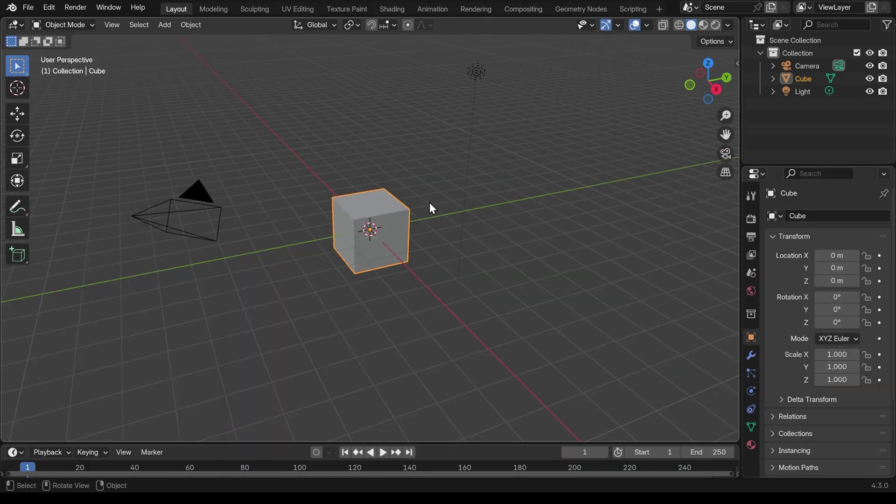
# Step: Enter the Texture Paint workspace and try a stroke on the magenta, untextured cube
pyautogui.click(351, 9)
pyautogui.scroll(3, 537, 252)
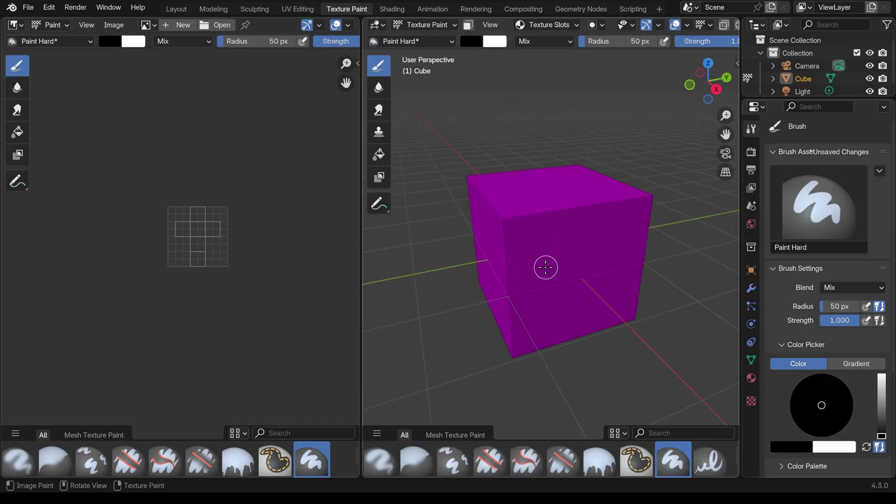
pyautogui.moveTo(546, 268); pyautogui.dragTo(566, 263, button='middle')
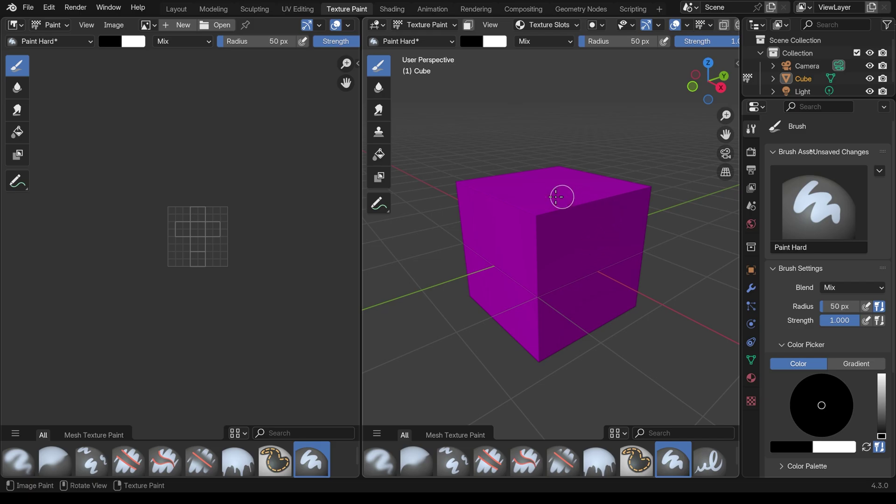
pyautogui.click(568, 262)
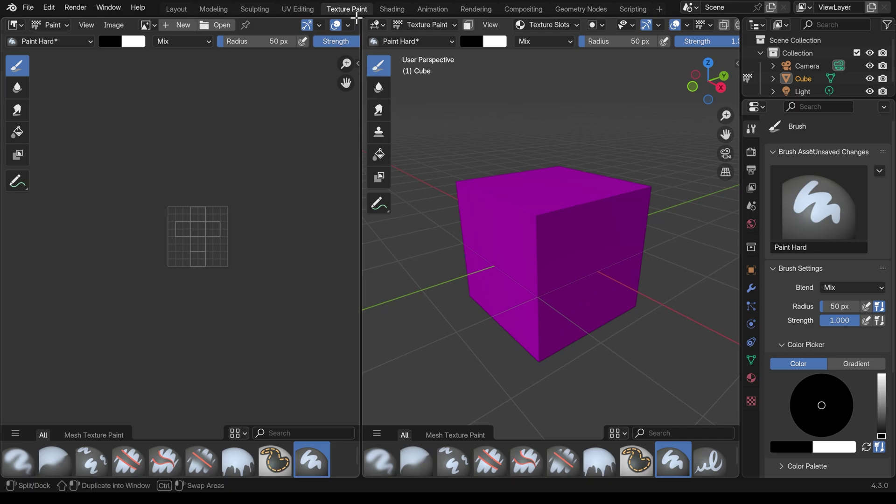
# Step: Turn the top half of a split image editor into a Shader Editor showing the cube's Principled BSDF and Material Output
pyautogui.moveTo(357, 17); pyautogui.dragTo(348, 243)
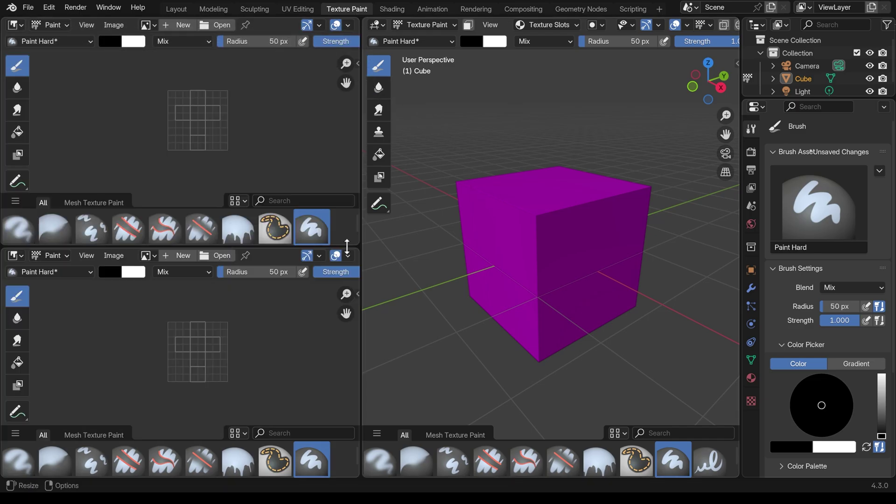
pyautogui.click(16, 25)
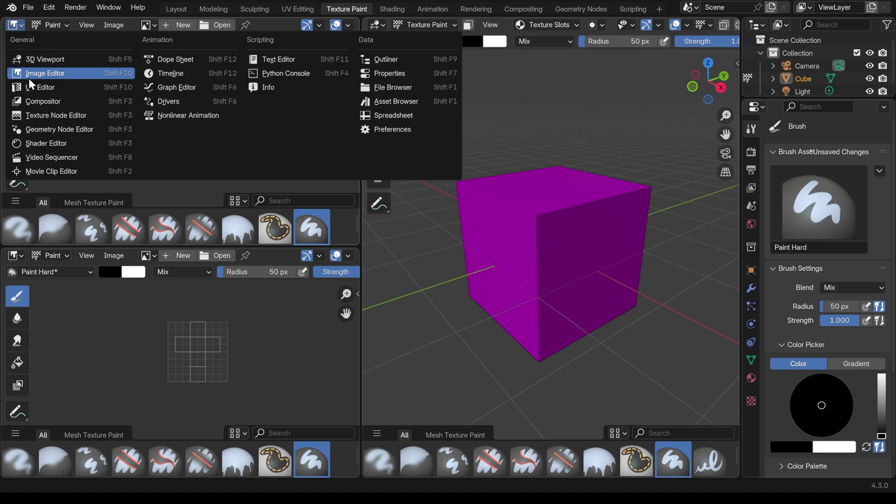
pyautogui.click(39, 143)
pyautogui.press('n')
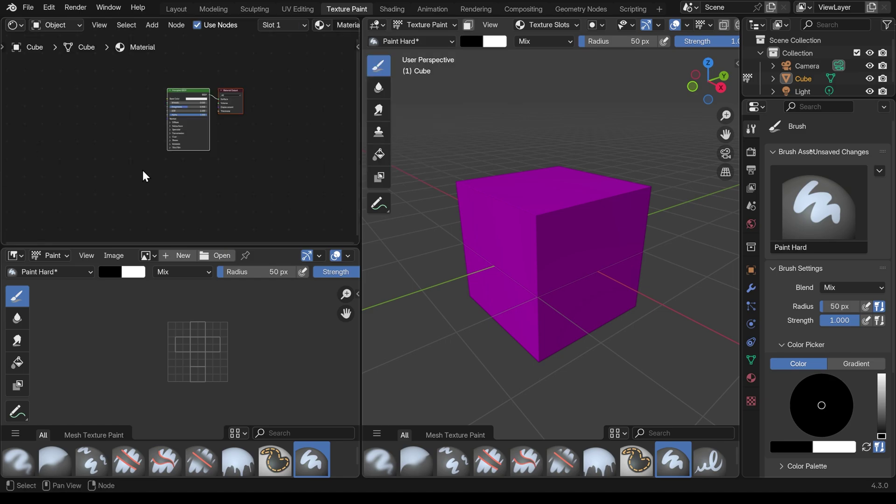
pyautogui.scroll(4, 240, 140)
pyautogui.moveTo(256, 109); pyautogui.dragTo(255, 158, button='middle')
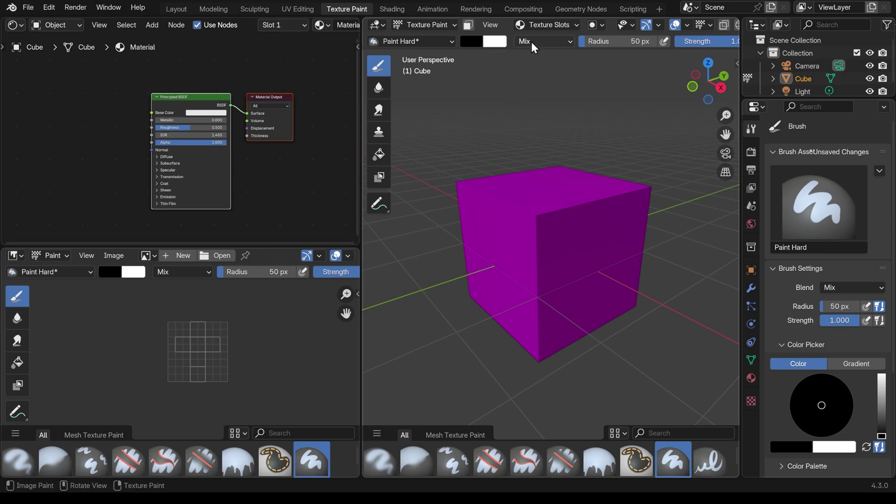
# Step: Add a 1024×1024 Base Color paint slot from the cube's Texture Slots
pyautogui.click(551, 25)
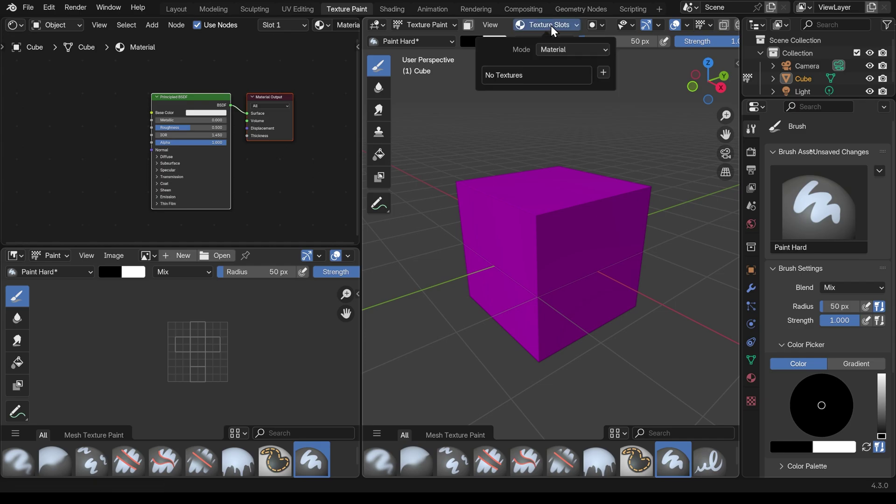
pyautogui.click(605, 74)
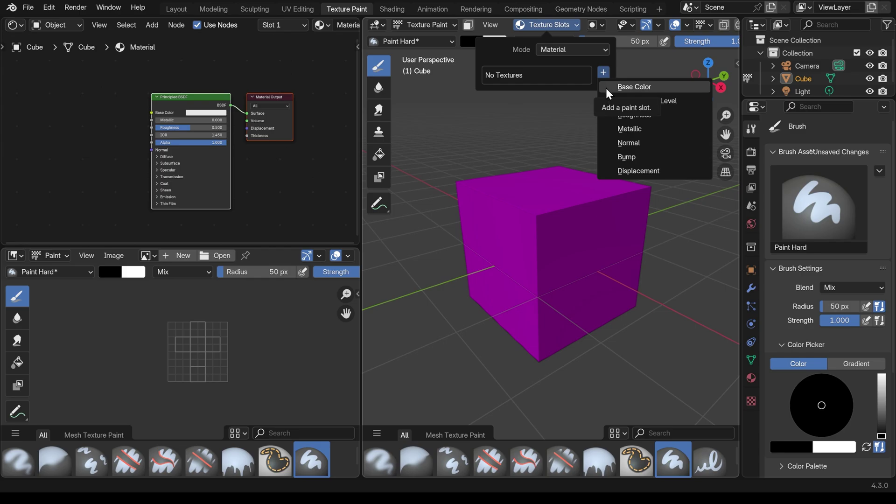
pyautogui.click(610, 86)
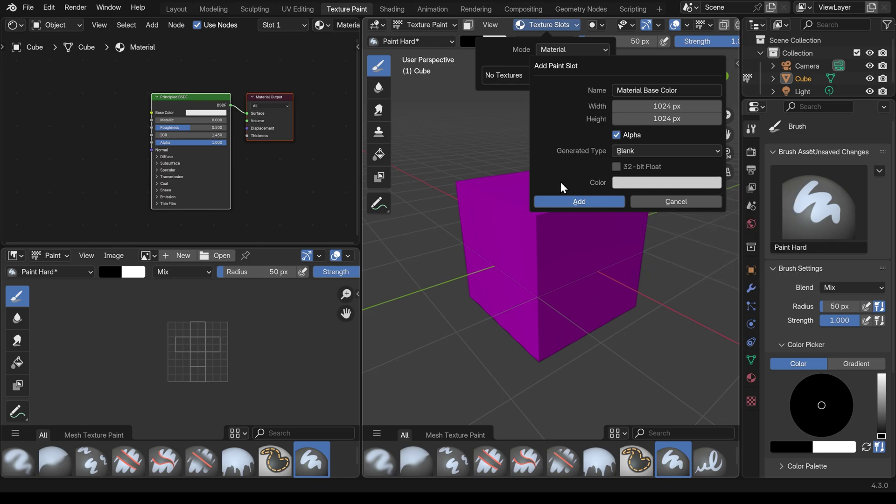
pyautogui.click(568, 201)
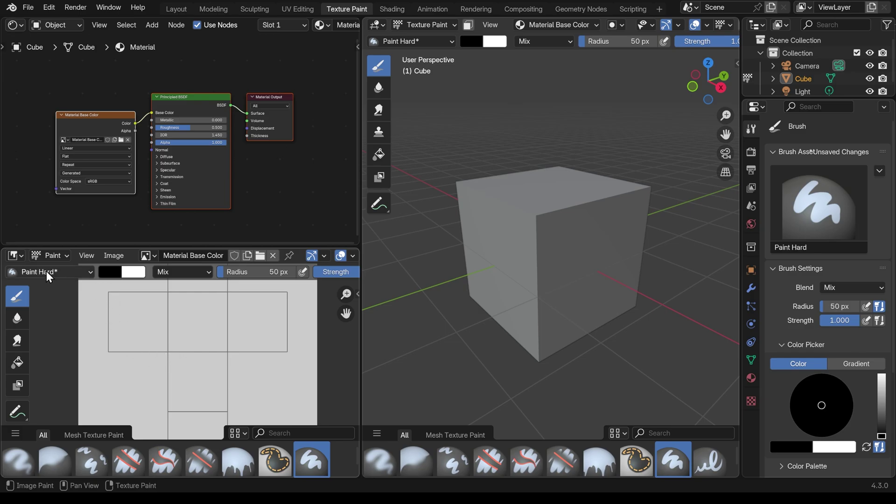
# Step: Move the Material Base Color node beside the Principled BSDF
pyautogui.click(19, 256)
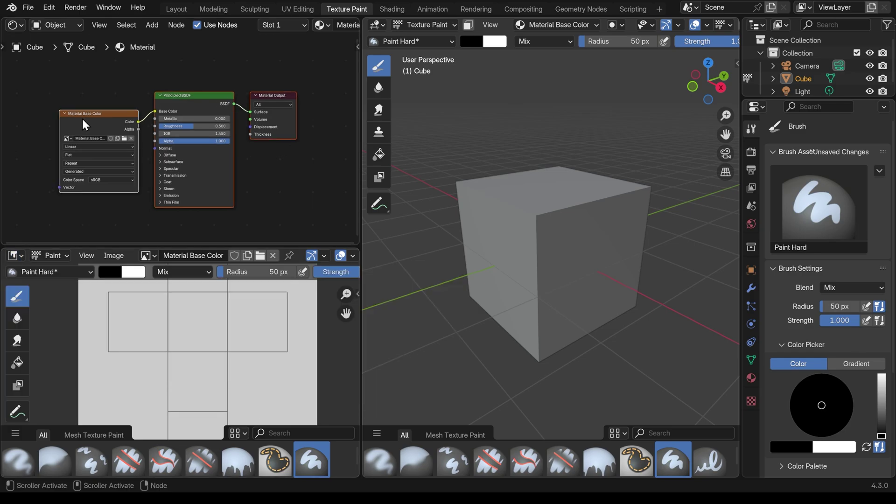
pyautogui.moveTo(94, 121); pyautogui.dragTo(26, 133)
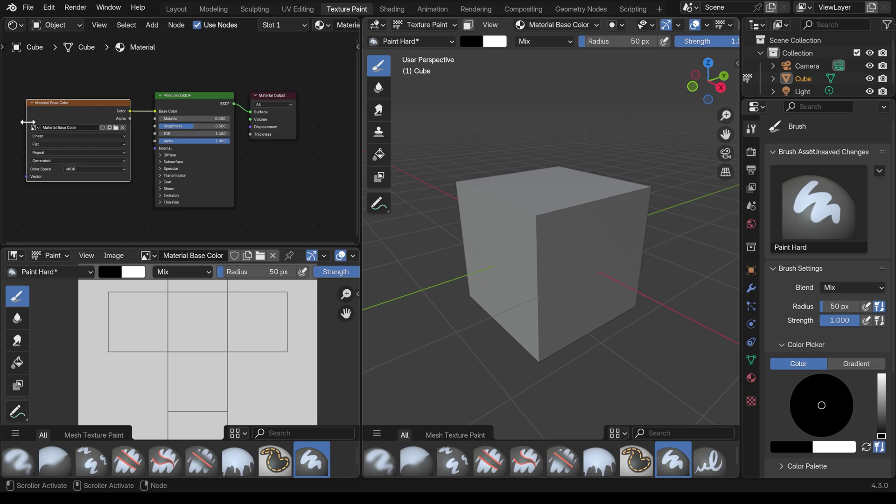
pyautogui.scroll(2, 58, 130)
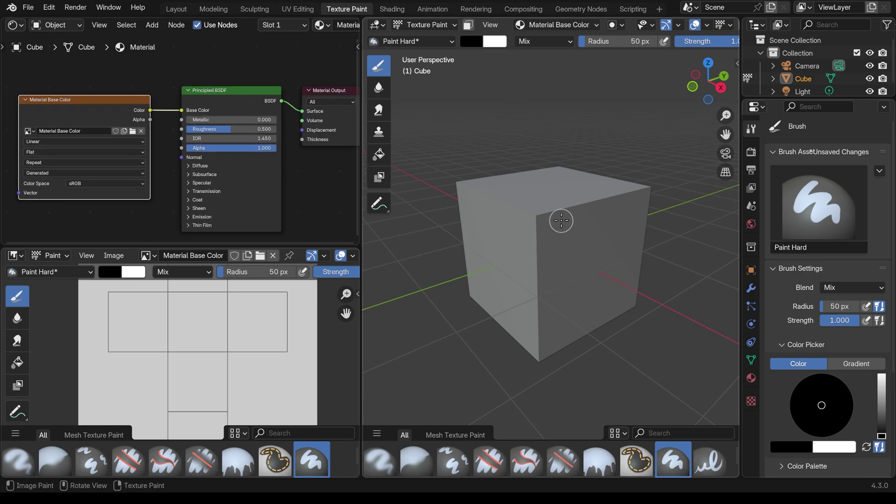
# Step: Paint a black Paint Hard stroke down the cube's front face
pyautogui.moveTo(554, 200)
pyautogui.mouseDown()
pyautogui.moveTo(521, 225)
pyautogui.moveTo(519, 246)
pyautogui.moveTo(539, 262)
pyautogui.moveTo(546, 284)
pyautogui.mouseUp()
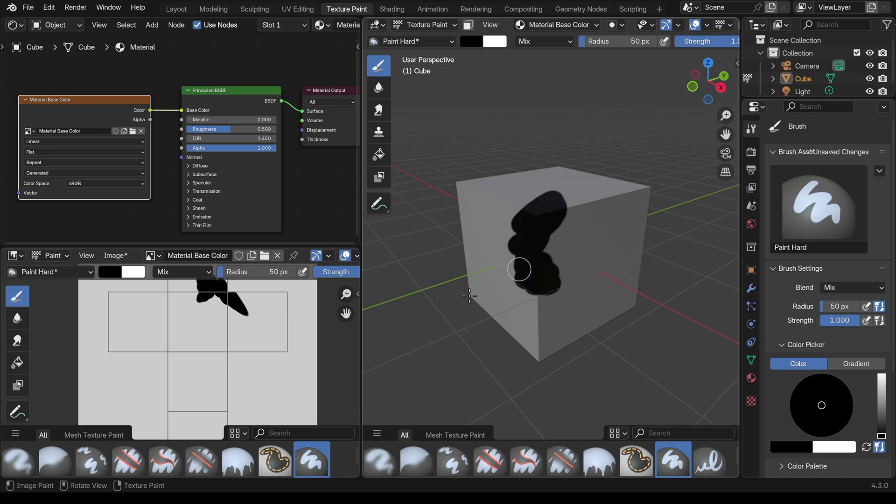
pyautogui.scroll(-2, 217, 341)
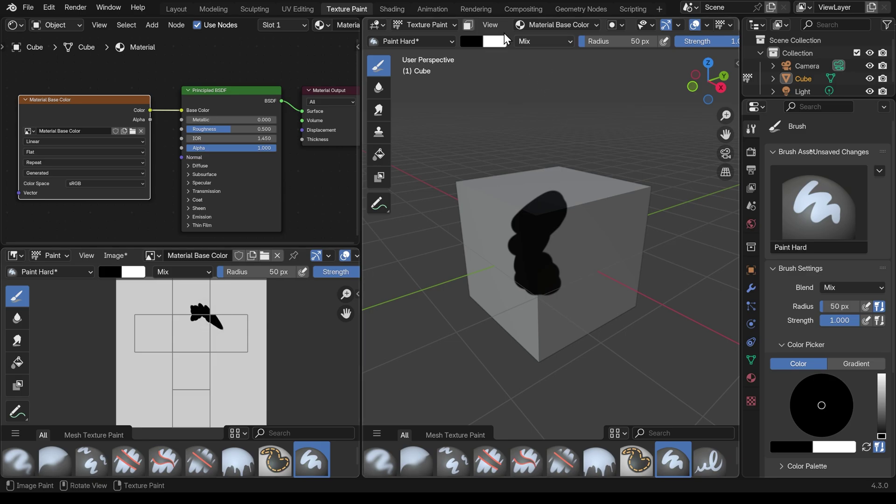
pyautogui.scroll(-3, 539, 48)
pyautogui.scroll(-3, 539, 47)
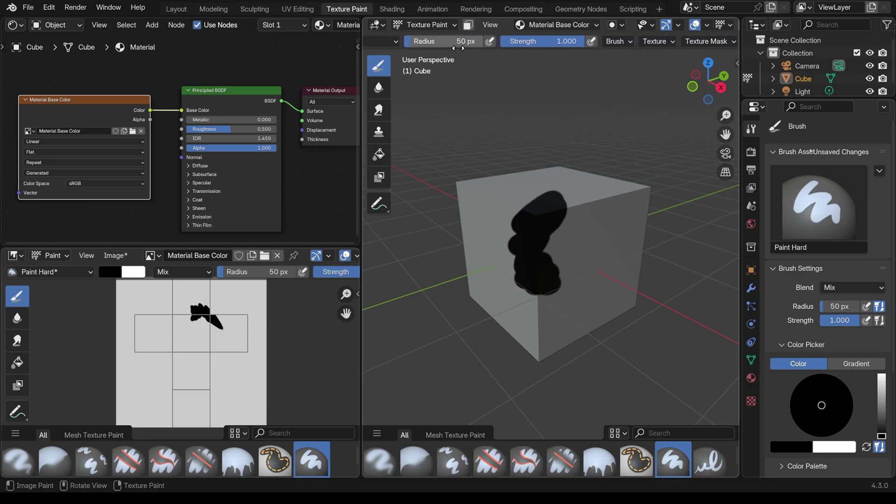
pyautogui.scroll(6, 626, 48)
pyautogui.scroll(2, 626, 48)
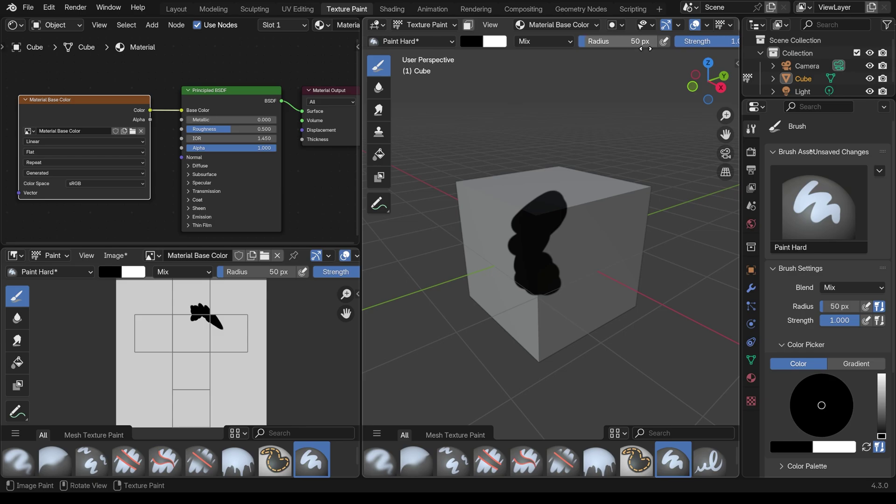
pyautogui.click(449, 42)
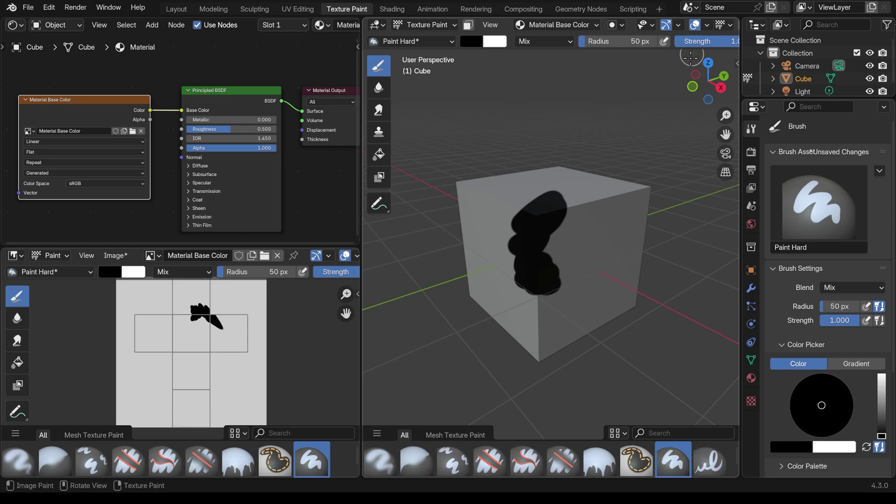
# Step: Set the brush radius to 135 px, keeping strength at 1.000
pyautogui.press('f')
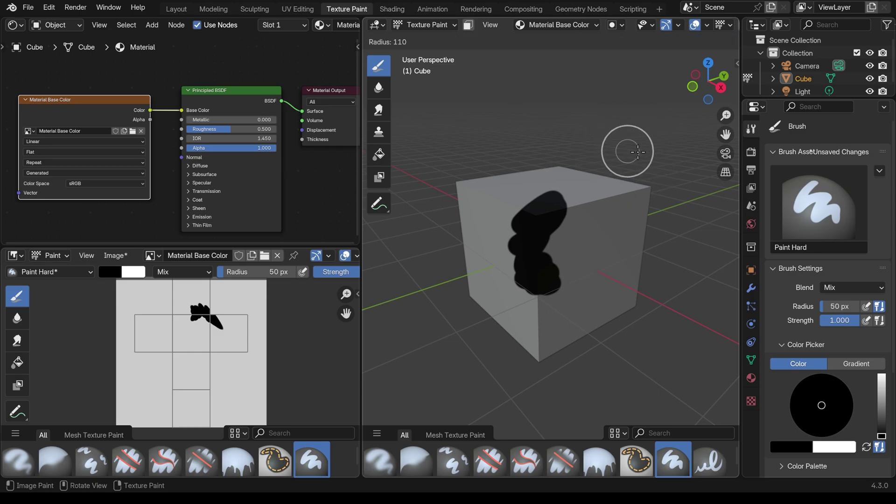
pyautogui.click(638, 148)
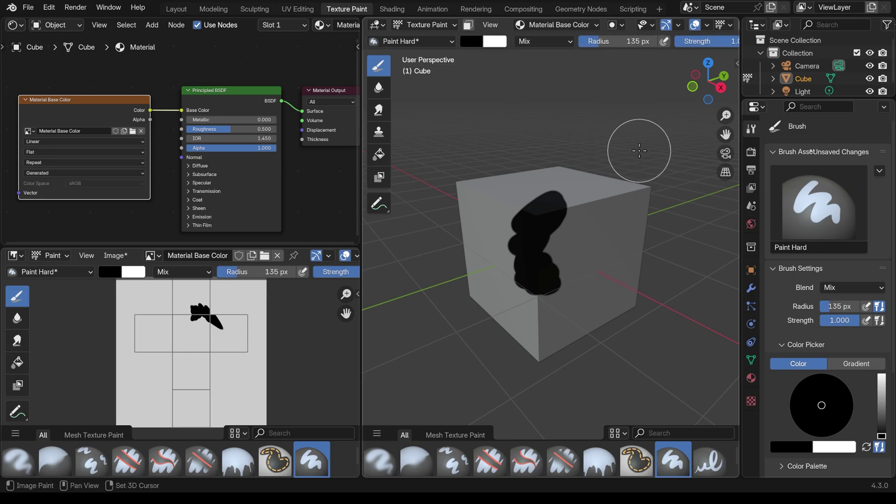
pyautogui.hotkey('shift', 'f')
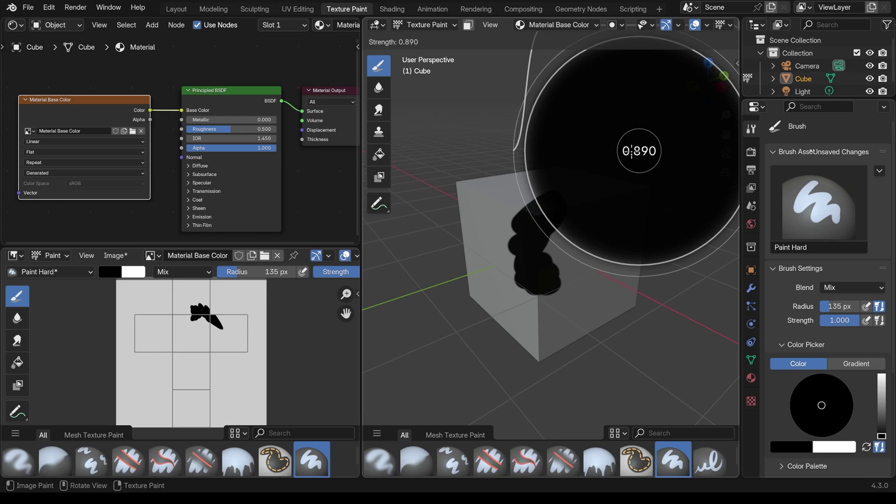
pyautogui.press('Escape')
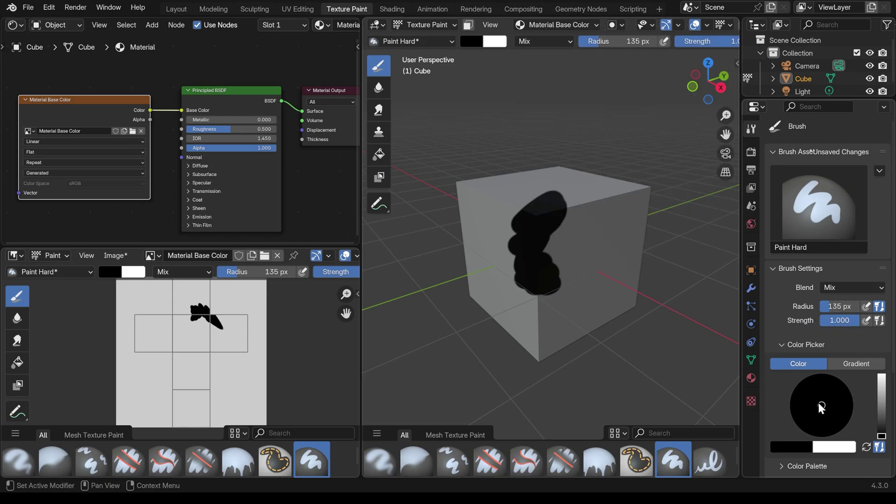
# Step: Paint a blue dab on the right face, green on the left face and red on the top edge
pyautogui.moveTo(882, 434); pyautogui.dragTo(882, 375)
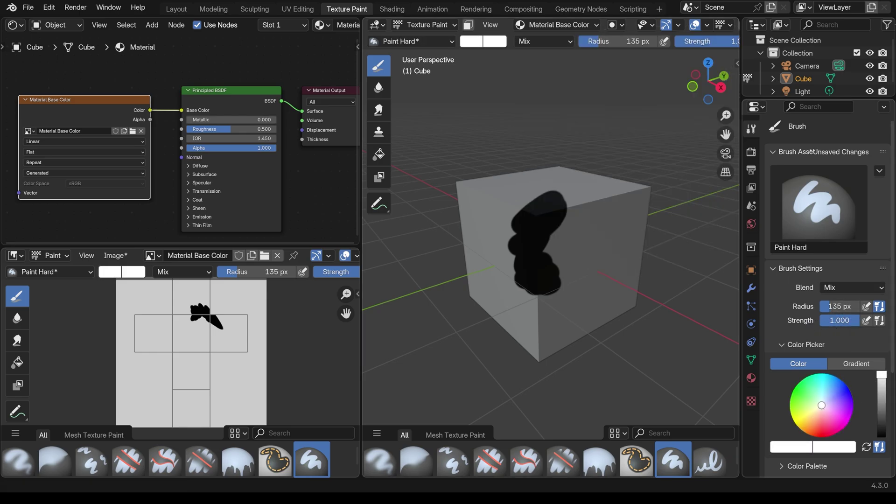
pyautogui.moveTo(839, 425); pyautogui.dragTo(842, 380)
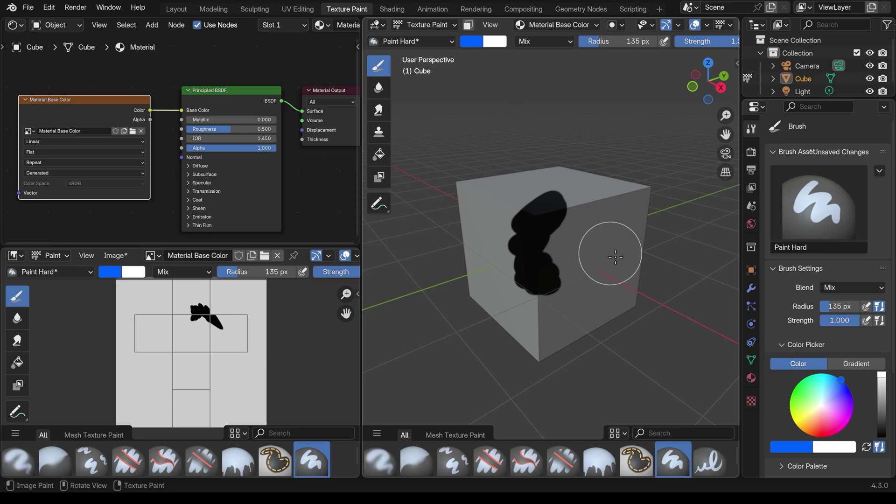
pyautogui.moveTo(606, 254); pyautogui.dragTo(606, 246)
pyautogui.click(791, 396)
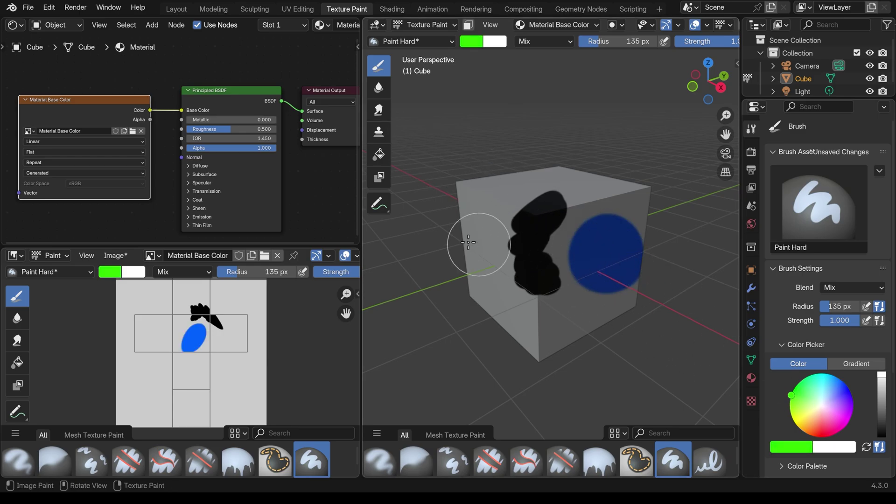
pyautogui.moveTo(489, 252); pyautogui.dragTo(485, 260)
pyautogui.click(825, 437)
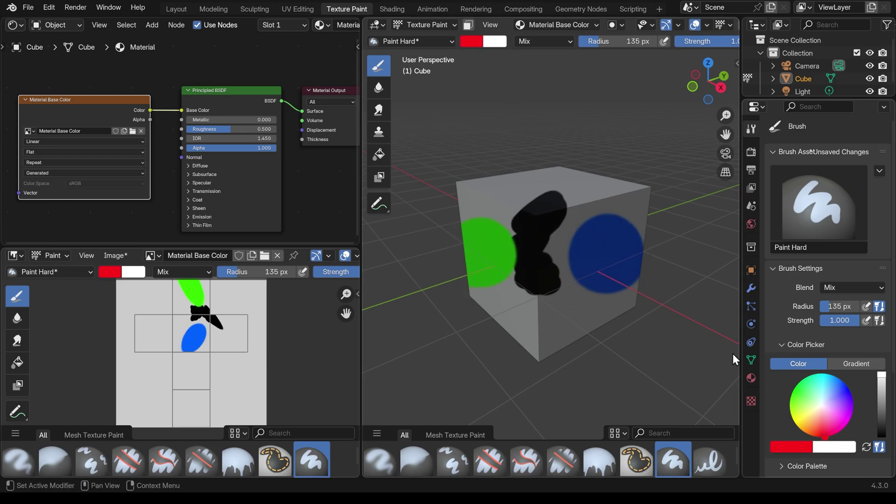
pyautogui.moveTo(532, 180); pyautogui.dragTo(537, 183)
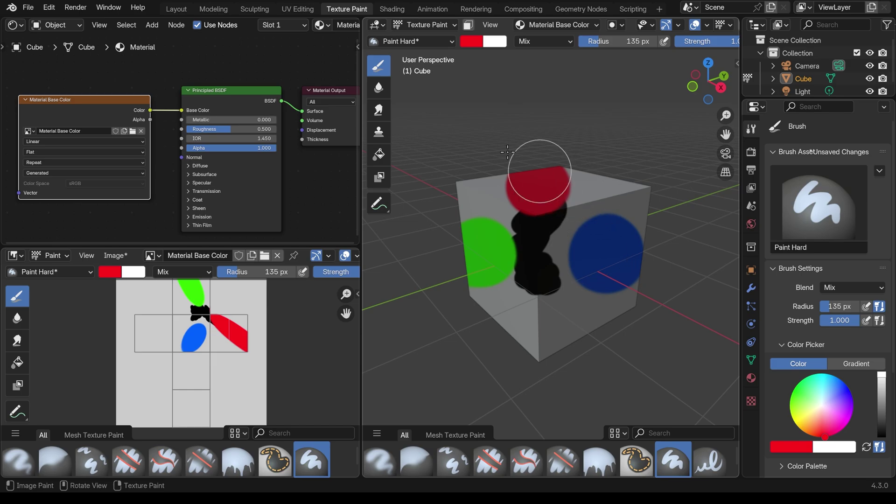
# Step: Paint a second red dab along the top-right edge of the cube
pyautogui.click(256, 9)
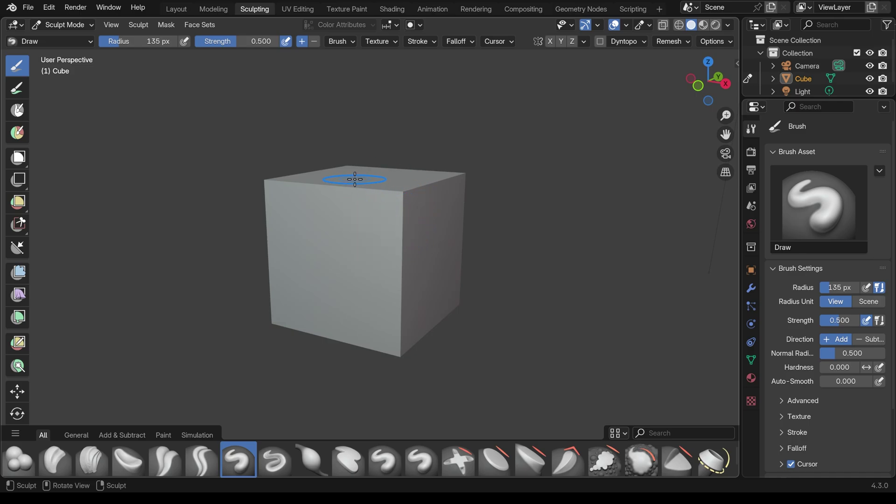
pyautogui.click(346, 8)
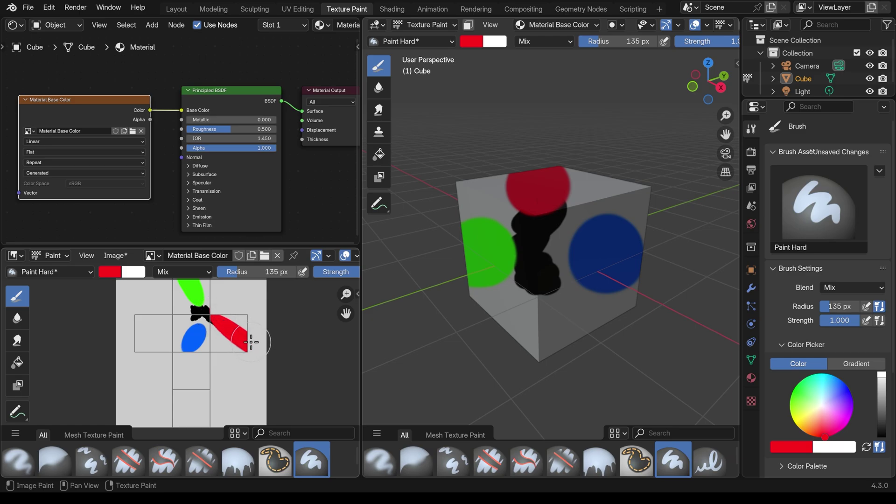
pyautogui.moveTo(226, 306); pyautogui.dragTo(222, 328, button='middle')
pyautogui.moveTo(548, 213)
pyautogui.mouseDown(button='middle')
pyautogui.moveTo(647, 213)
pyautogui.moveTo(582, 222)
pyautogui.moveTo(593, 220)
pyautogui.mouseUp(button='middle')
pyautogui.click(600, 186)
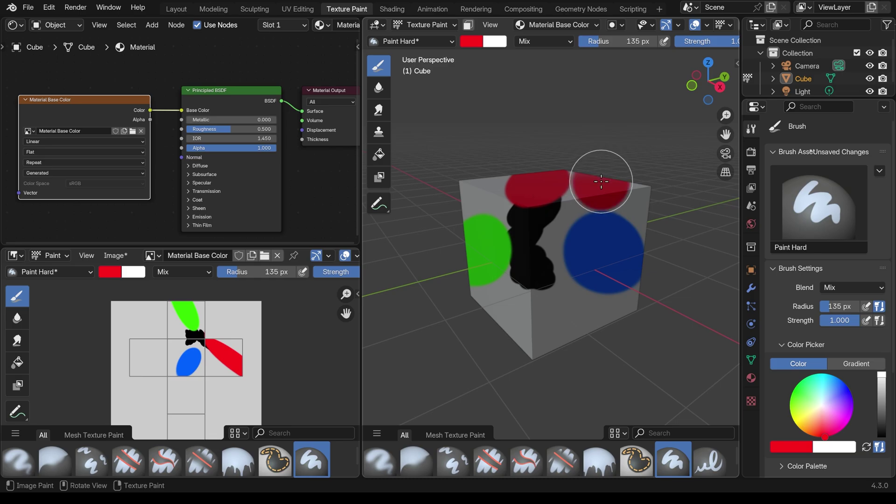
pyautogui.moveTo(649, 201)
pyautogui.mouseDown(button='middle')
pyautogui.moveTo(647, 276)
pyautogui.moveTo(650, 197)
pyautogui.moveTo(657, 214)
pyautogui.mouseUp(button='middle')
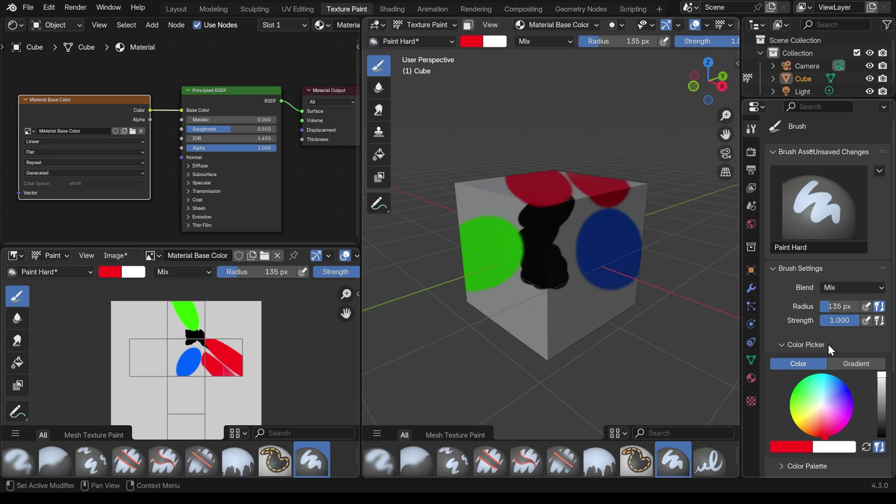
pyautogui.scroll(-5, 842, 358)
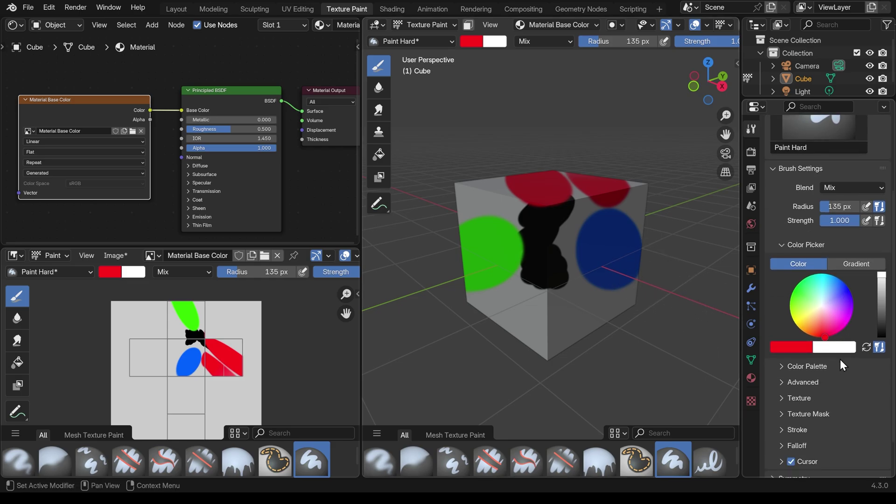
# Step: Create a new colour palette with red, then add blue and green sampled from the cube
pyautogui.click(782, 367)
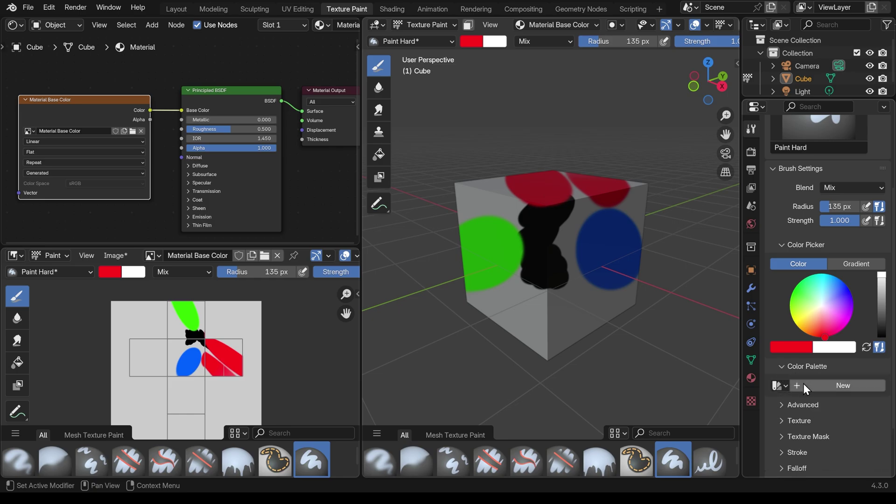
pyautogui.click(803, 384)
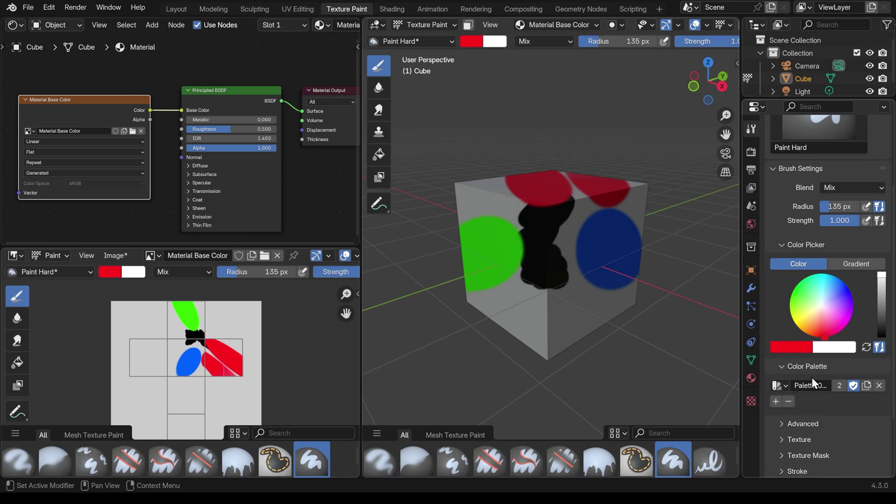
pyautogui.click(776, 402)
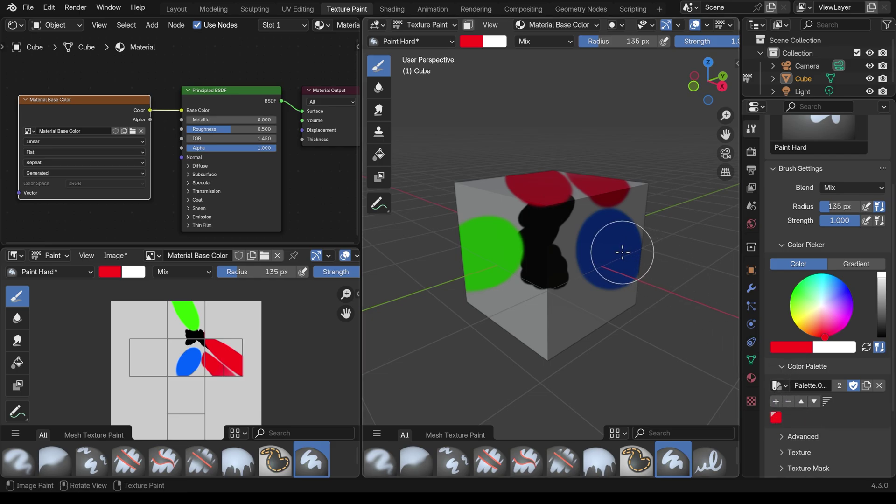
pyautogui.press('s')
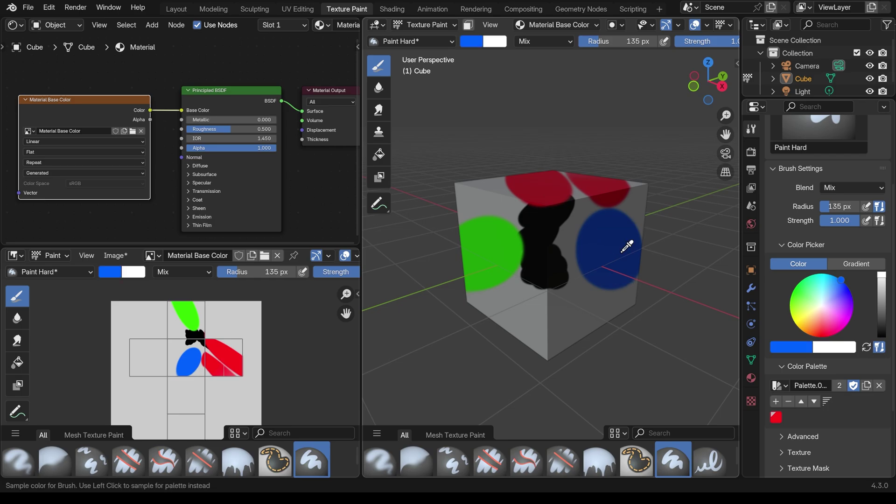
pyautogui.click(627, 246)
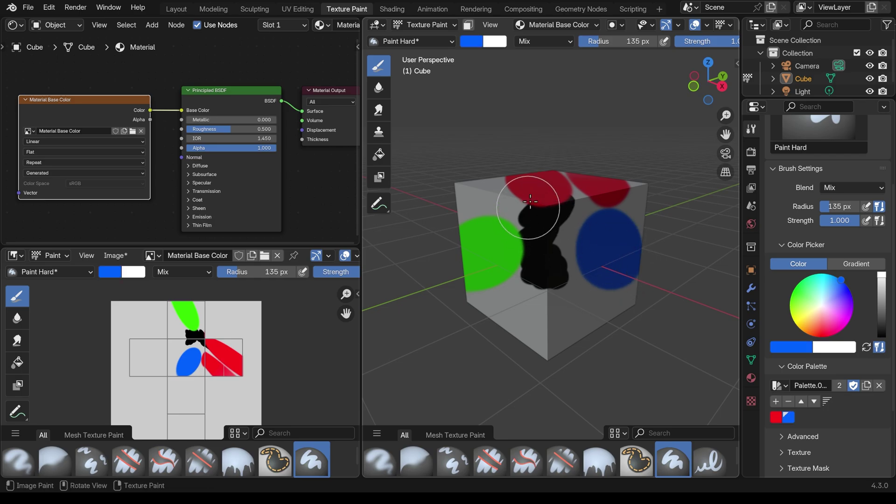
pyautogui.press('s')
pyautogui.click(496, 236)
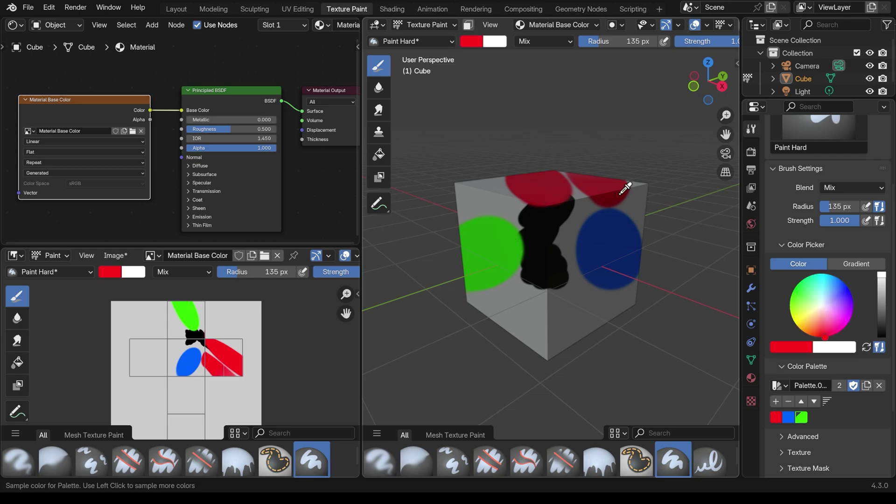
# Step: Resample red, blue and black from the cube and add black as the fourth swatch
pyautogui.click(536, 192)
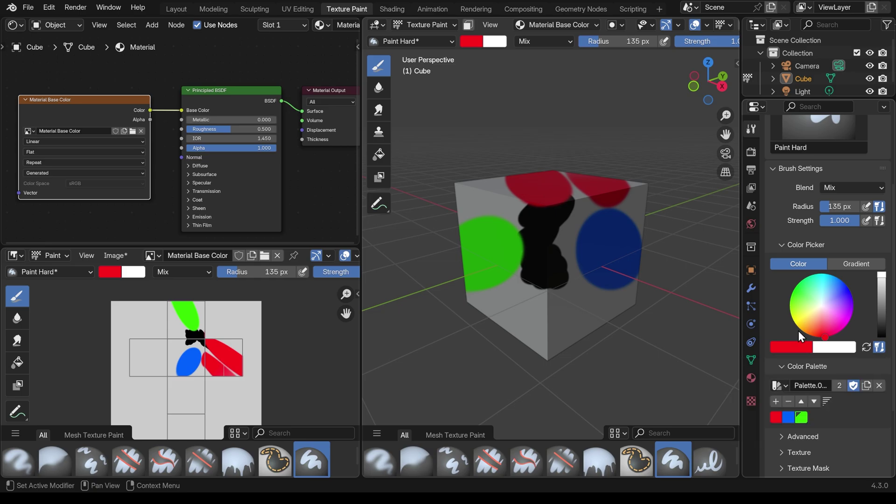
pyautogui.press('s')
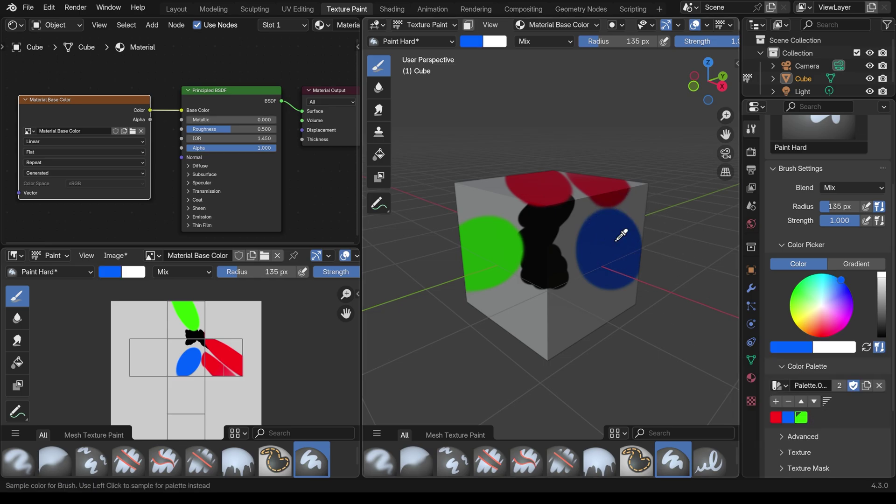
pyautogui.click(620, 237)
pyautogui.press('s')
pyautogui.click(540, 236)
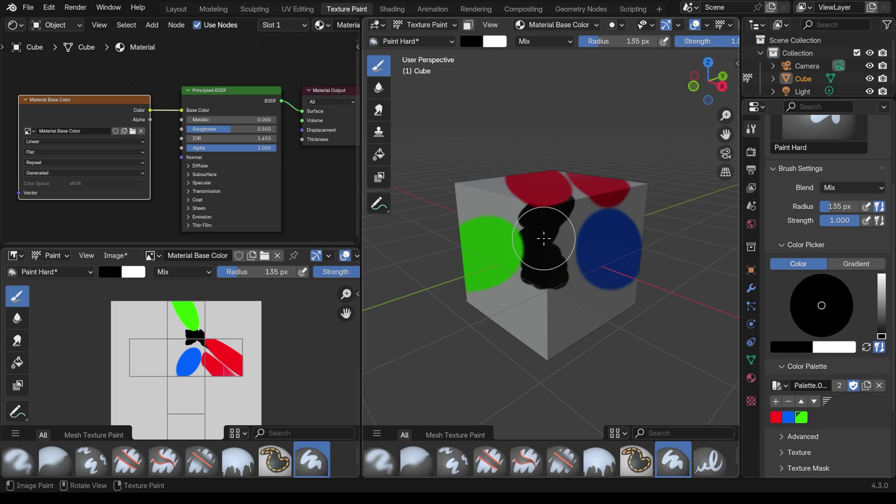
pyautogui.press('s')
pyautogui.click(547, 253)
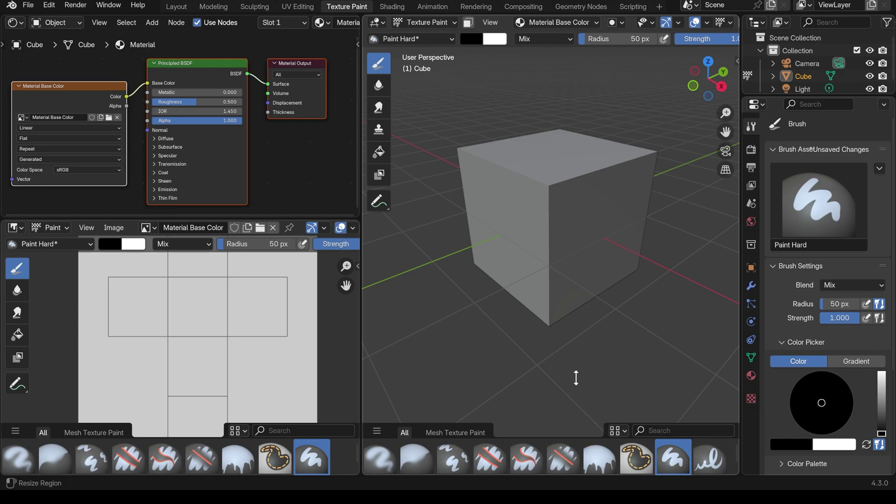
# Step: Heighten the brush shelf and show size-72 thumbnails with brush names
pyautogui.moveTo(576, 378); pyautogui.dragTo(577, 360)
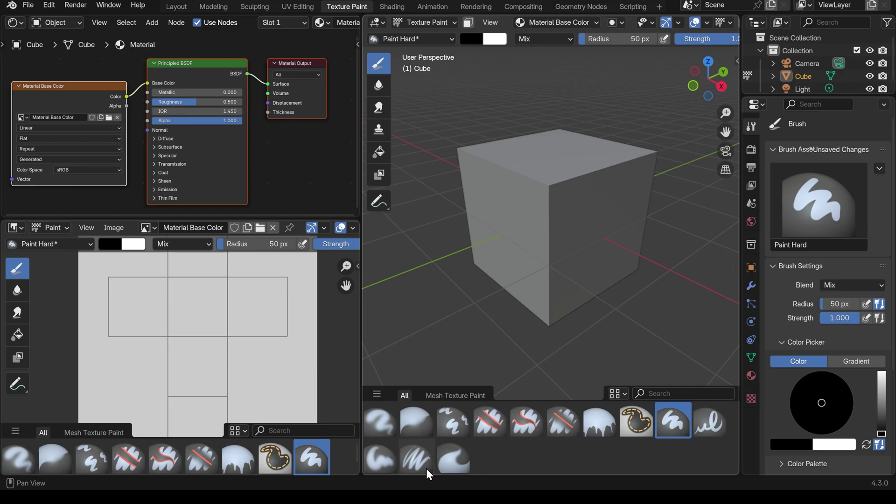
pyautogui.click(626, 396)
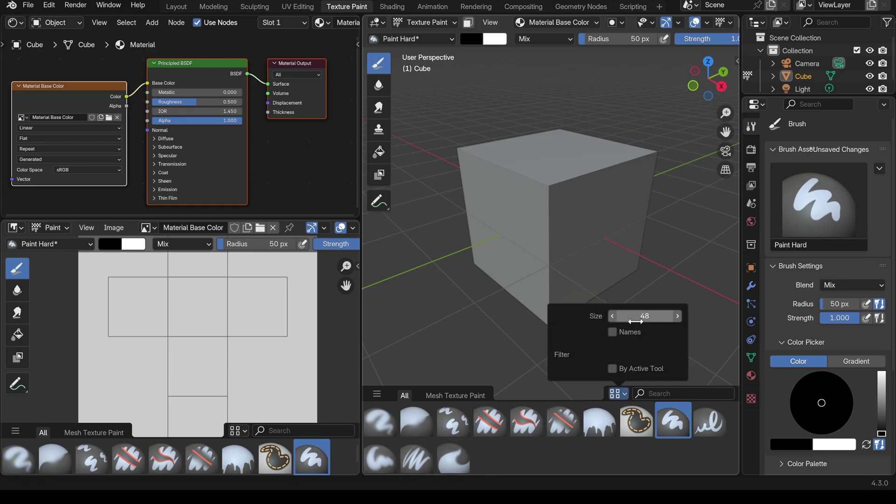
pyautogui.moveTo(645, 316); pyautogui.dragTo(663, 316)
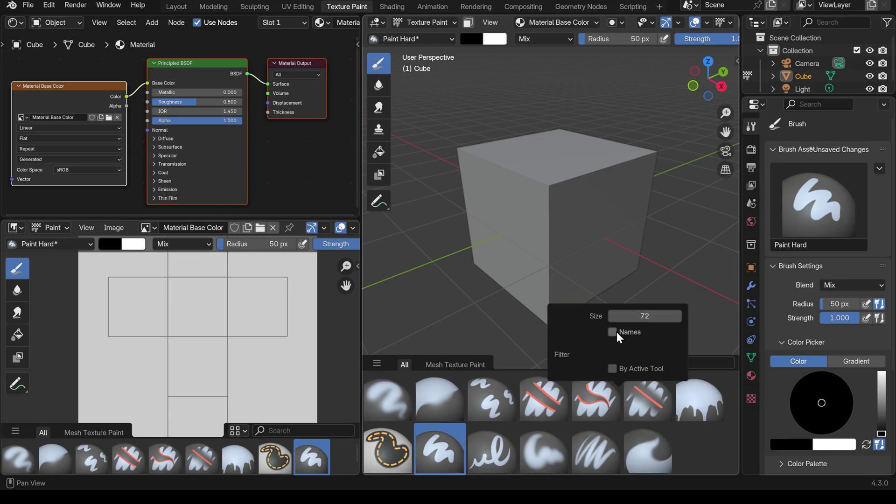
pyautogui.click(613, 332)
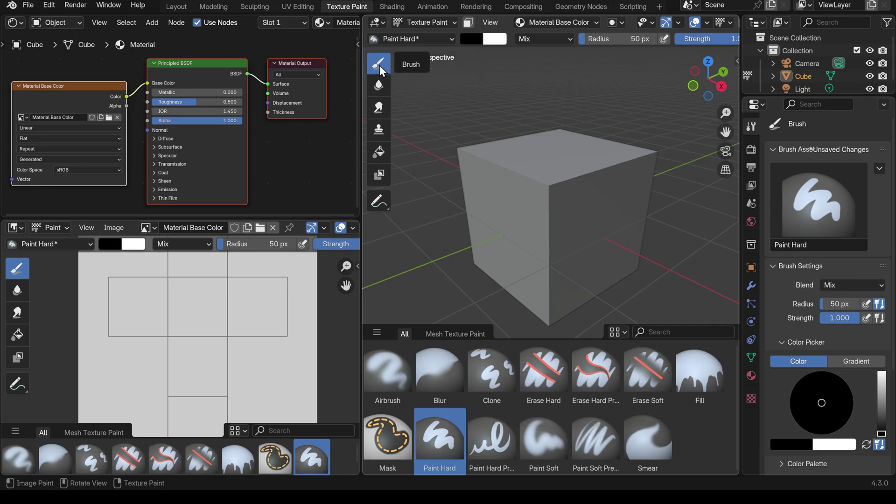
pyautogui.click(379, 85)
pyautogui.click(379, 107)
pyautogui.click(380, 130)
pyautogui.click(379, 153)
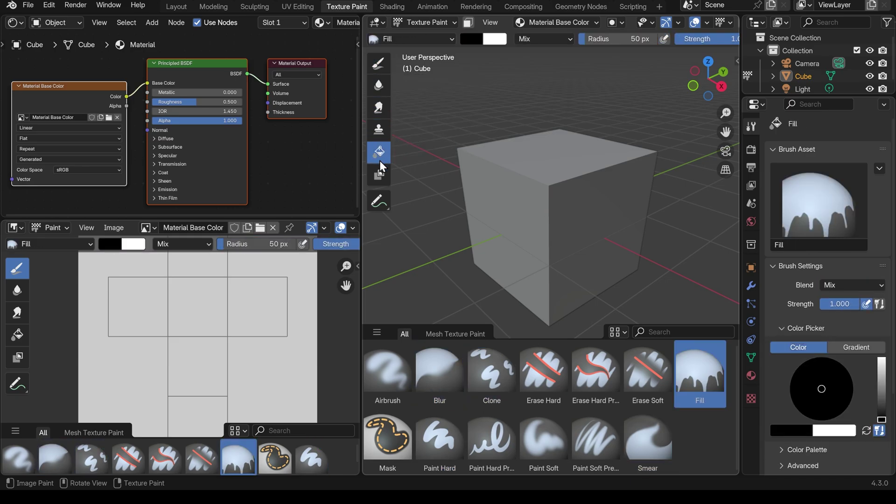
pyautogui.click(378, 173)
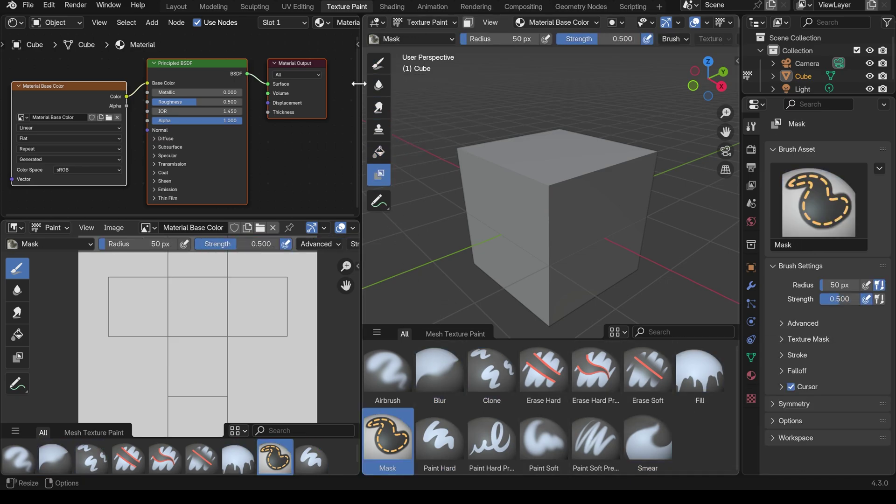
pyautogui.click(379, 65)
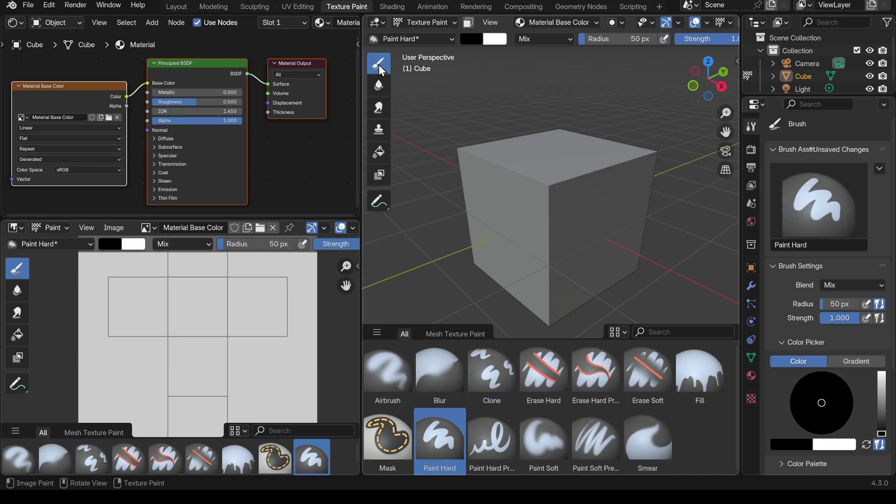
pyautogui.click(405, 364)
pyautogui.click(425, 425)
pyautogui.click(480, 430)
pyautogui.click(562, 437)
pyautogui.click(607, 441)
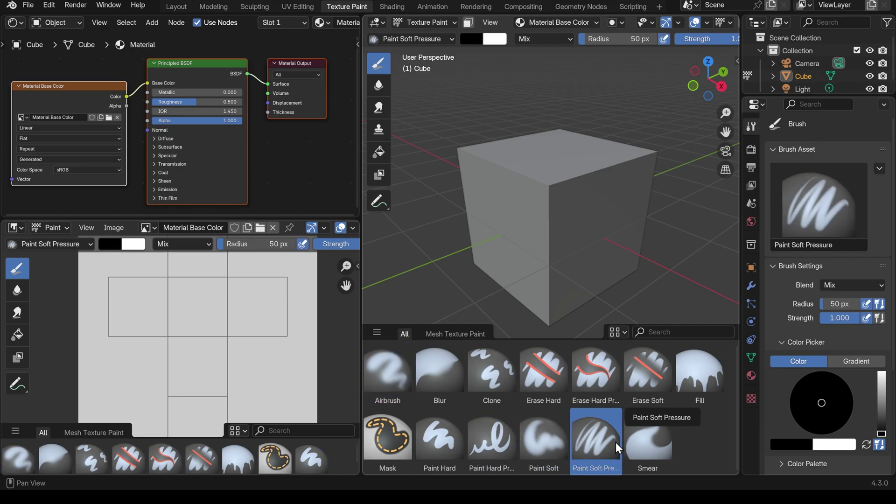
pyautogui.click(444, 439)
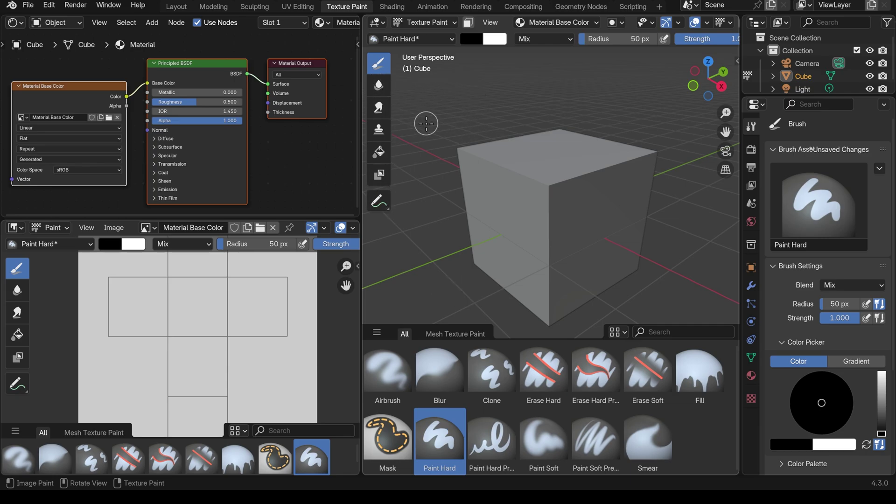
pyautogui.click(427, 40)
pyautogui.click(818, 212)
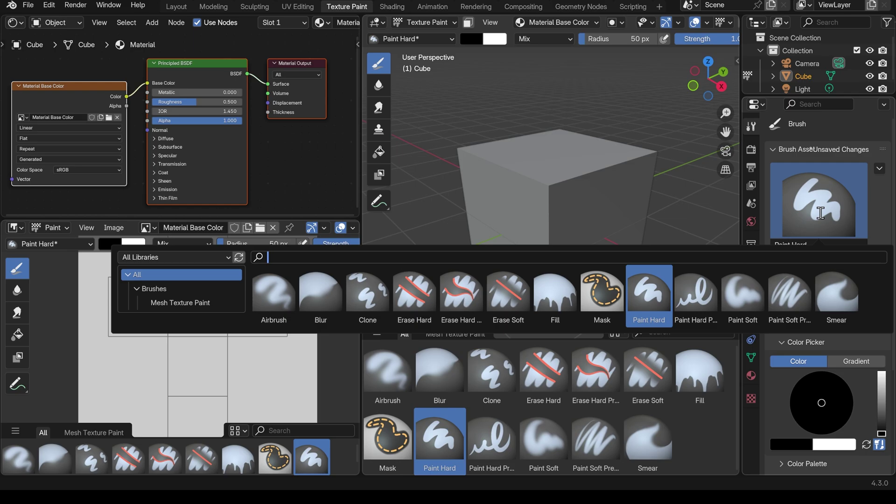
pyautogui.press('Escape')
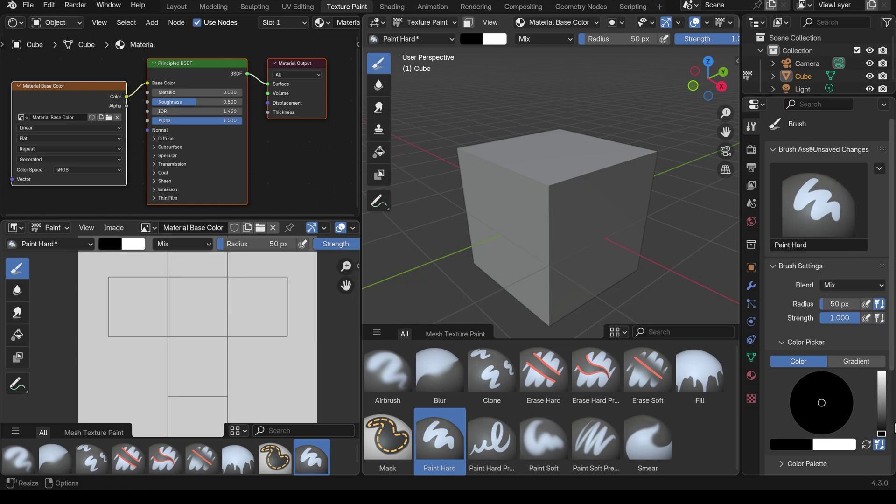
pyautogui.click(882, 374)
# Step: Paint red blobs on the front and top faces with Paint Hard, then more marks with Paint Hard Pressure
pyautogui.moveTo(834, 415); pyautogui.dragTo(823, 434)
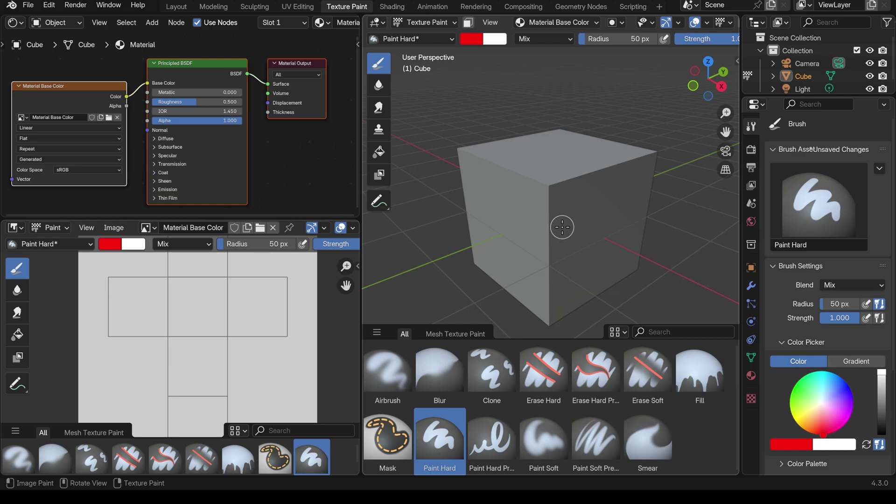
pyautogui.moveTo(587, 217); pyautogui.dragTo(587, 219)
pyautogui.moveTo(555, 172); pyautogui.dragTo(558, 169)
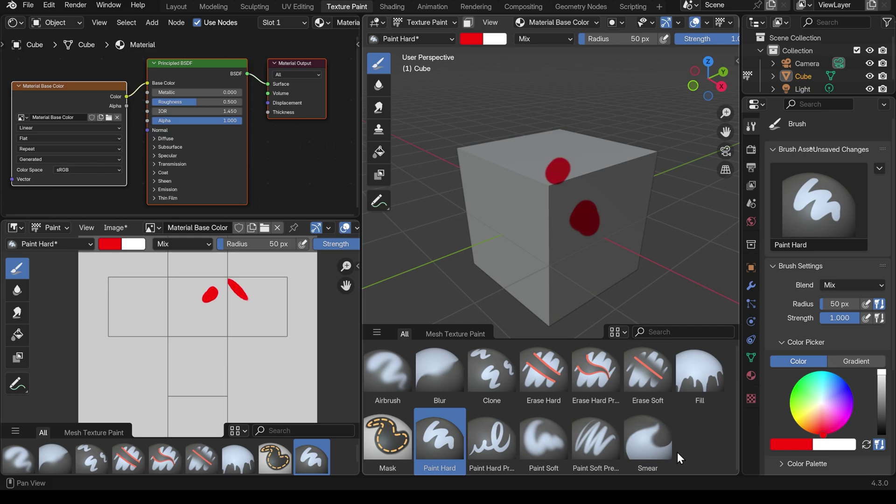
pyautogui.click(502, 445)
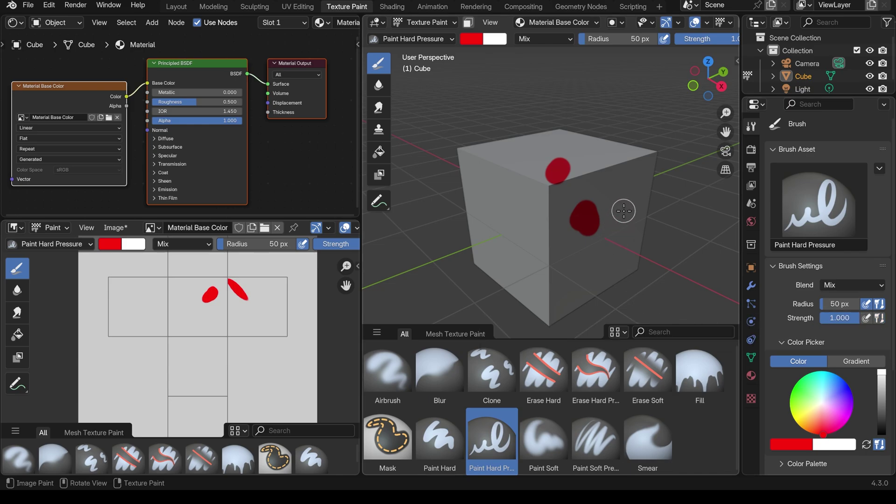
pyautogui.moveTo(622, 208)
pyautogui.mouseDown()
pyautogui.moveTo(603, 260)
pyautogui.moveTo(625, 205)
pyautogui.moveTo(613, 241)
pyautogui.moveTo(576, 263)
pyautogui.mouseUp()
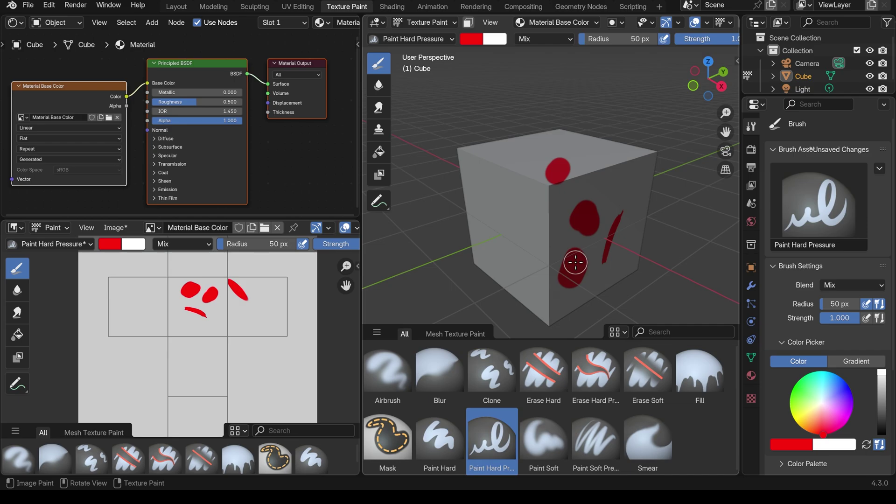
pyautogui.moveTo(503, 193)
pyautogui.mouseDown()
pyautogui.moveTo(492, 242)
pyautogui.moveTo(513, 213)
pyautogui.moveTo(509, 264)
pyautogui.moveTo(527, 226)
pyautogui.moveTo(525, 256)
pyautogui.moveTo(543, 252)
pyautogui.mouseUp()
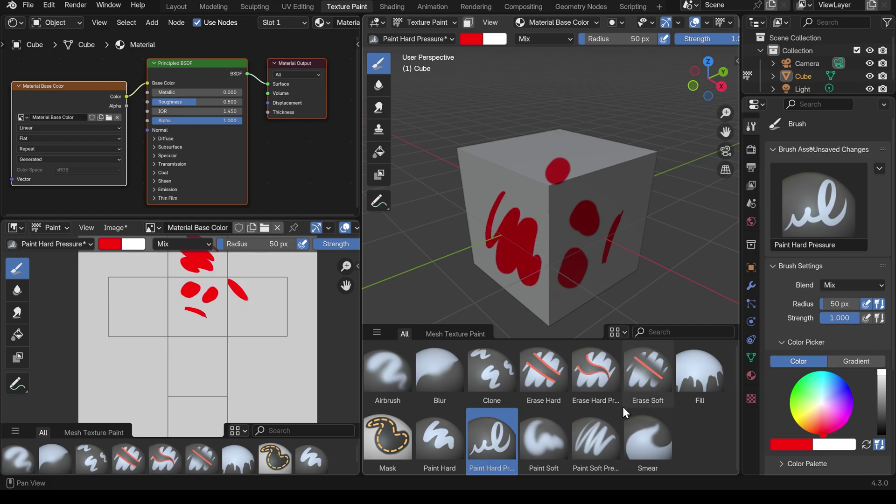
# Step: Dab soft red on the top face with Paint Soft and stroke the right face with Paint Soft Pressure
pyautogui.click(550, 443)
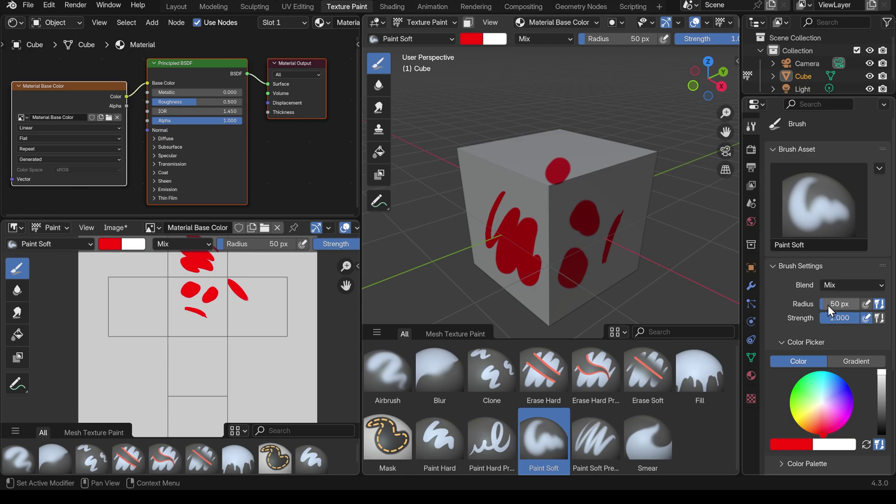
pyautogui.moveTo(524, 150)
pyautogui.mouseDown()
pyautogui.moveTo(519, 159)
pyautogui.moveTo(577, 150)
pyautogui.mouseUp()
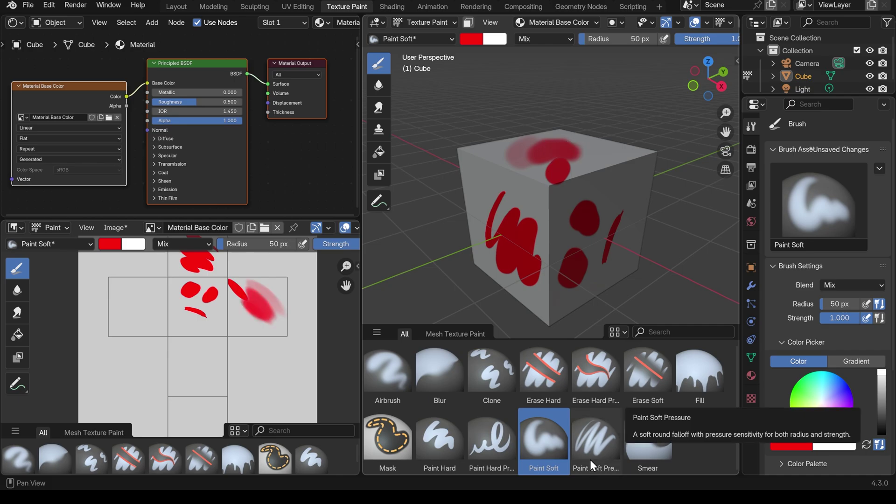
pyautogui.click(599, 443)
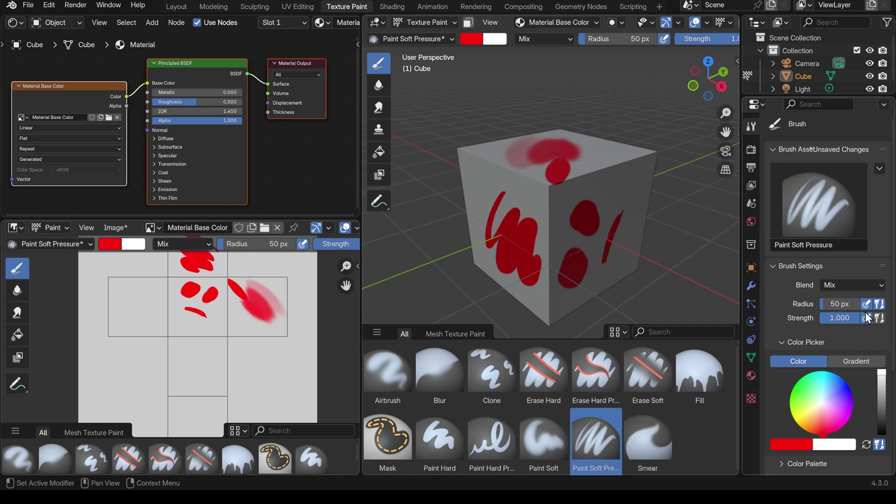
pyautogui.moveTo(621, 192)
pyautogui.mouseDown()
pyautogui.moveTo(631, 175)
pyautogui.moveTo(606, 214)
pyautogui.moveTo(636, 184)
pyautogui.moveTo(626, 206)
pyautogui.moveTo(628, 246)
pyautogui.mouseUp()
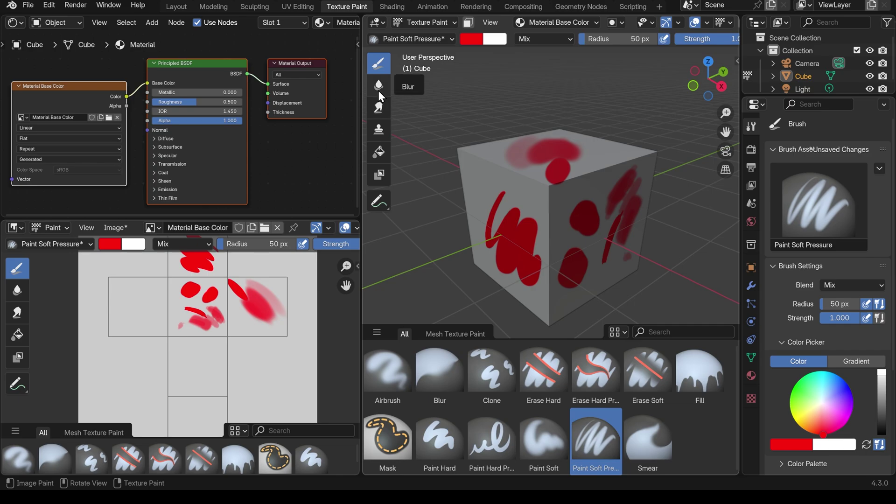
# Step: Blur the red blob near the front edge, then clone grey top-face surface over the right-face blob
pyautogui.click(449, 362)
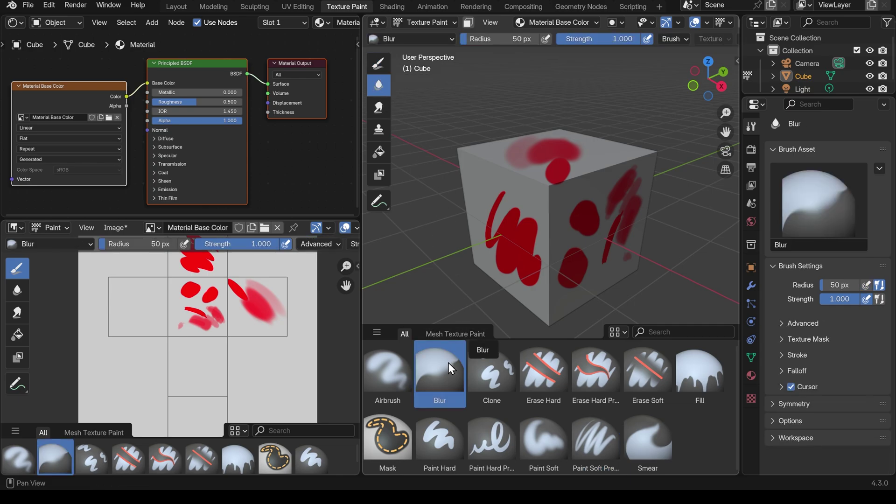
pyautogui.moveTo(540, 252)
pyautogui.mouseDown()
pyautogui.moveTo(532, 227)
pyautogui.moveTo(541, 222)
pyautogui.moveTo(530, 226)
pyautogui.moveTo(536, 238)
pyautogui.moveTo(506, 241)
pyautogui.moveTo(516, 220)
pyautogui.moveTo(534, 235)
pyautogui.moveTo(544, 282)
pyautogui.moveTo(524, 269)
pyautogui.moveTo(520, 286)
pyautogui.moveTo(542, 273)
pyautogui.mouseUp()
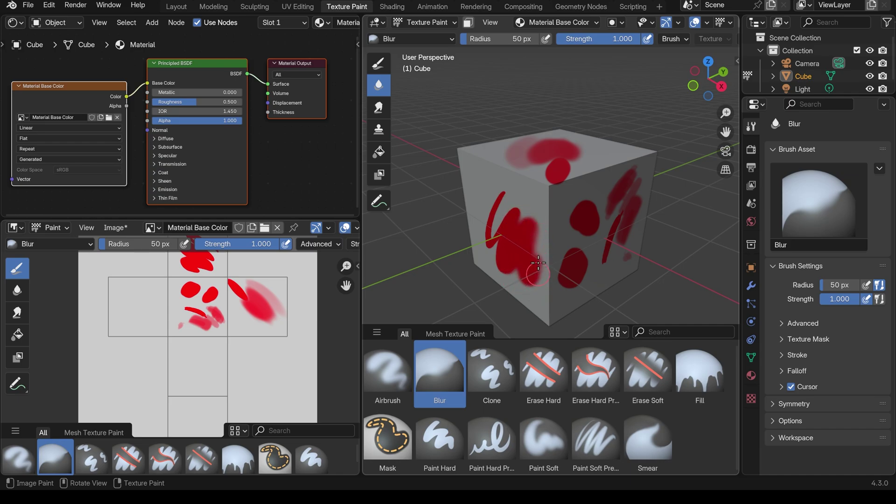
pyautogui.click(486, 364)
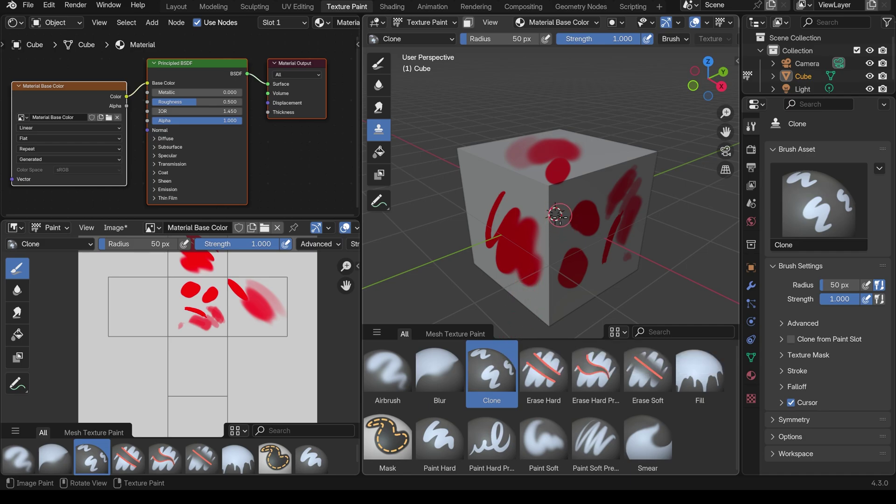
pyautogui.keyDown('ctrl'); pyautogui.click(601, 158); pyautogui.keyUp('ctrl')
pyautogui.moveTo(564, 202)
pyautogui.mouseDown()
pyautogui.moveTo(581, 222)
pyautogui.moveTo(581, 203)
pyautogui.moveTo(564, 213)
pyautogui.moveTo(577, 219)
pyautogui.moveTo(568, 225)
pyautogui.moveTo(558, 202)
pyautogui.moveTo(563, 217)
pyautogui.moveTo(576, 215)
pyautogui.moveTo(534, 188)
pyautogui.moveTo(545, 187)
pyautogui.moveTo(542, 169)
pyautogui.moveTo(589, 221)
pyautogui.moveTo(585, 229)
pyautogui.moveTo(604, 239)
pyautogui.moveTo(589, 202)
pyautogui.moveTo(571, 200)
pyautogui.moveTo(608, 238)
pyautogui.moveTo(595, 248)
pyautogui.moveTo(594, 235)
pyautogui.moveTo(584, 257)
pyautogui.moveTo(576, 211)
pyautogui.moveTo(537, 233)
pyautogui.moveTo(578, 229)
pyautogui.mouseUp()
pyautogui.keyDown('ctrl'); pyautogui.click(510, 243); pyautogui.keyUp('ctrl')
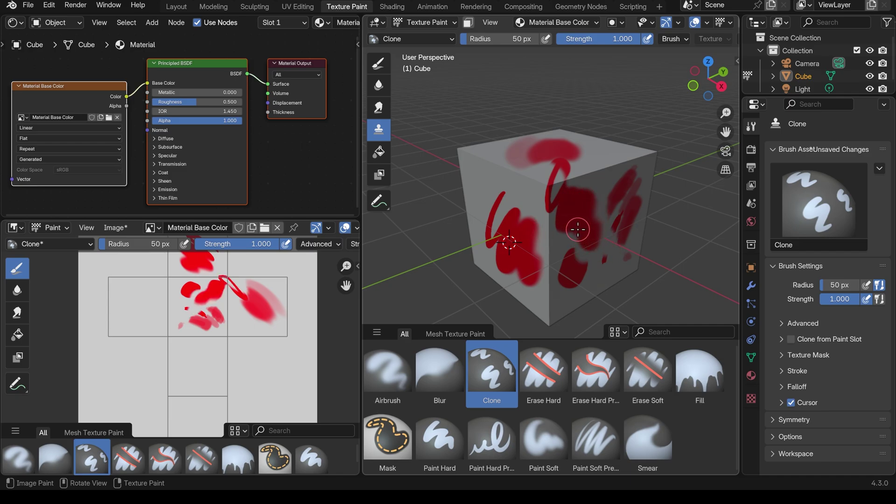
pyautogui.click(380, 153)
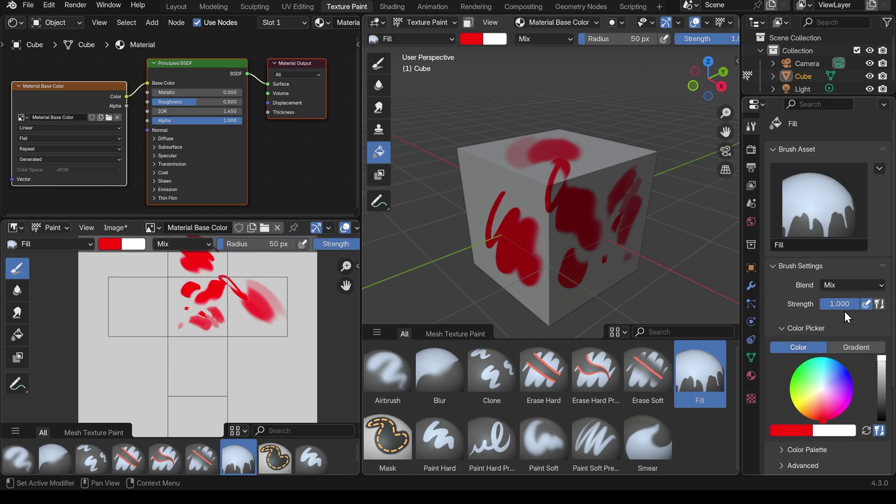
# Step: Fill the whole cube red, then lower brush strength to 0.243 and pick blue
pyautogui.click(576, 189)
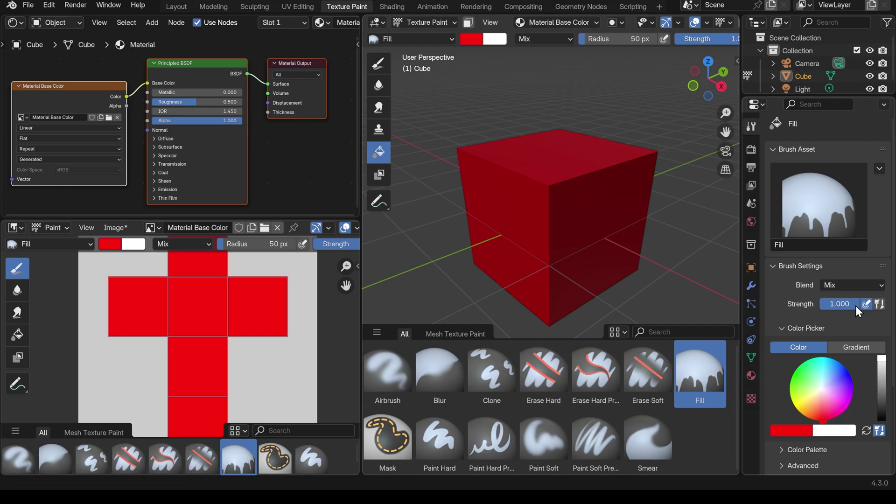
pyautogui.moveTo(856, 306); pyautogui.dragTo(810, 314)
pyautogui.moveTo(828, 421); pyautogui.dragTo(840, 362)
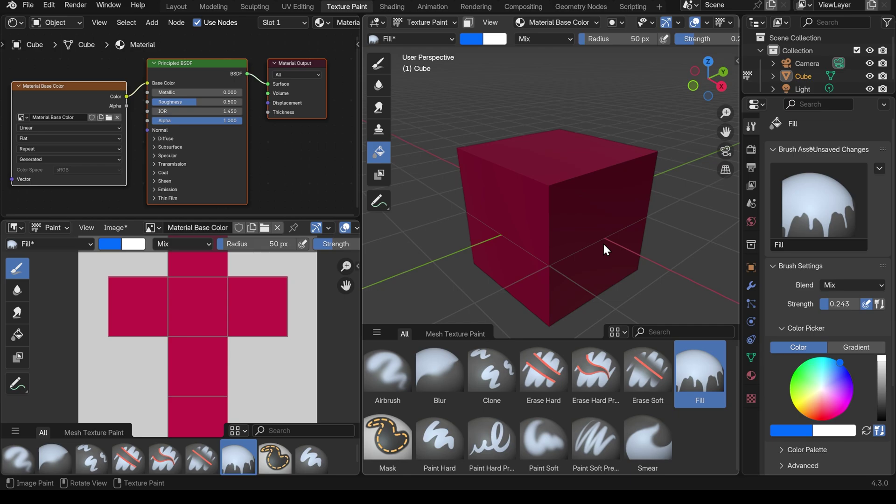
# Step: Restore strength to 1.000 and refill the whole cube near-white
pyautogui.moveTo(830, 304); pyautogui.dragTo(873, 316)
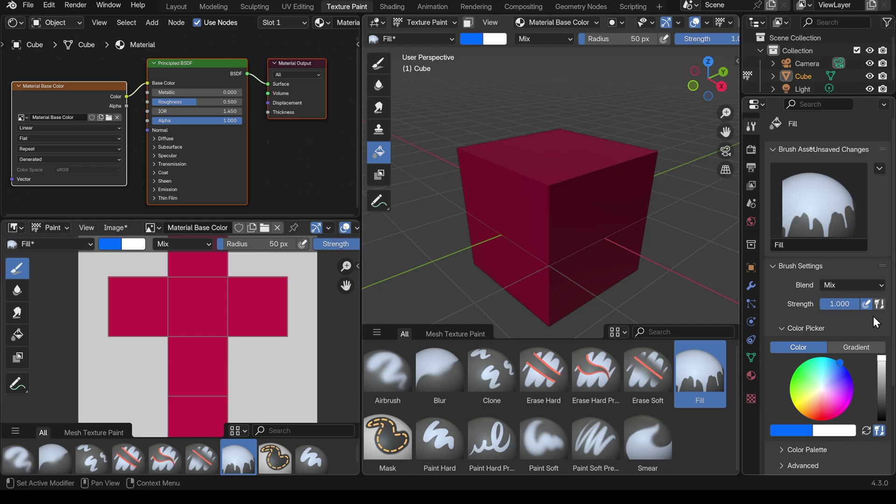
pyautogui.click(825, 389)
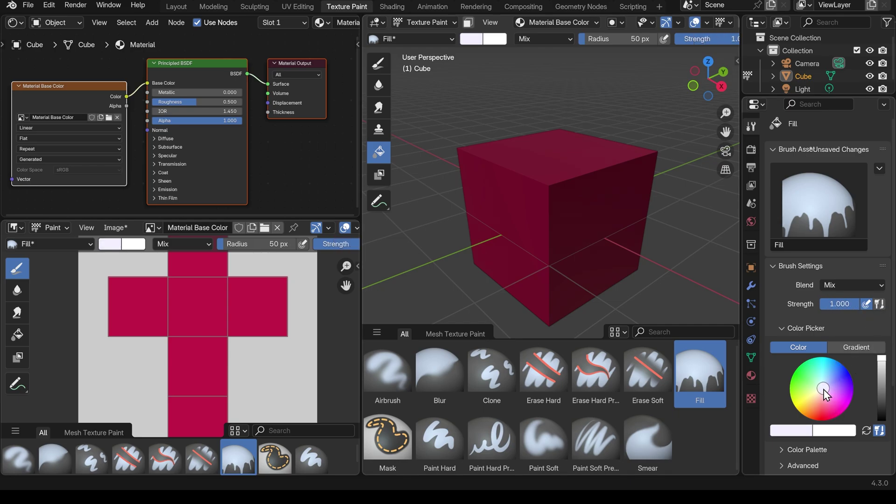
pyautogui.click(612, 248)
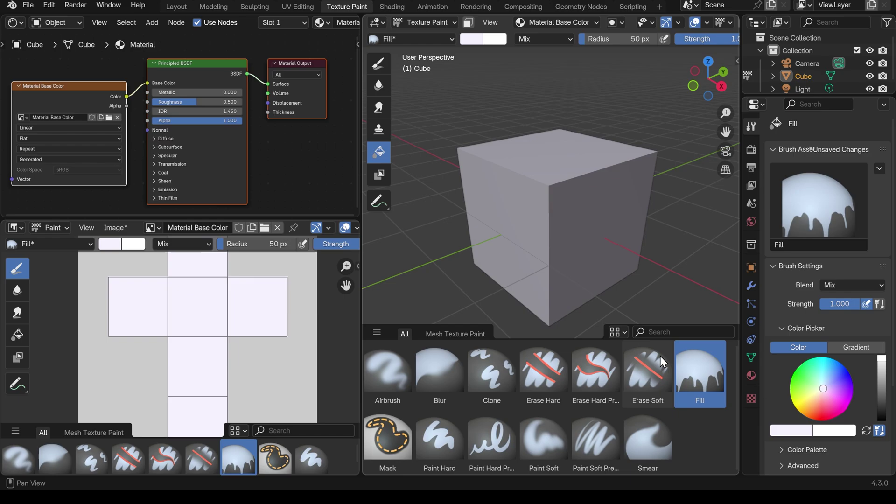
# Step: Erase a hole near the cube's top front edge with Erase Hard and zoom the image onto it
pyautogui.click(553, 364)
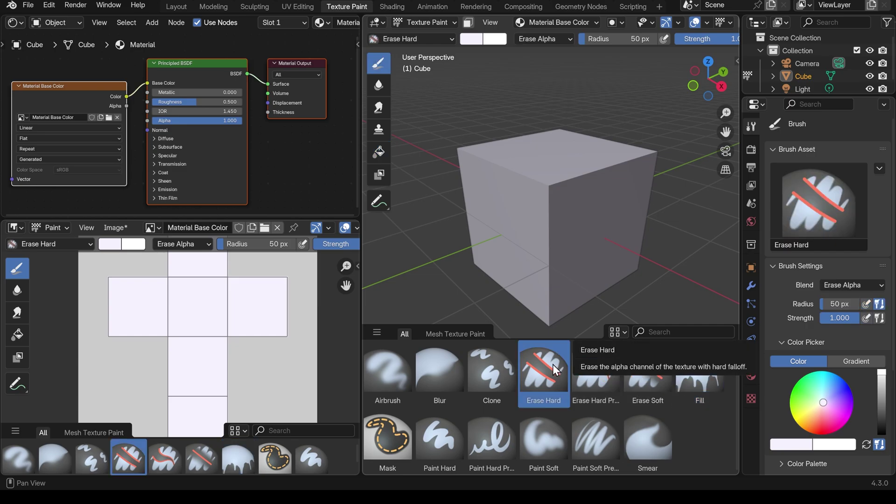
pyautogui.moveTo(556, 189)
pyautogui.mouseDown()
pyautogui.moveTo(581, 193)
pyautogui.moveTo(532, 180)
pyautogui.mouseUp()
pyautogui.moveTo(532, 181); pyautogui.dragTo(581, 238, button='middle')
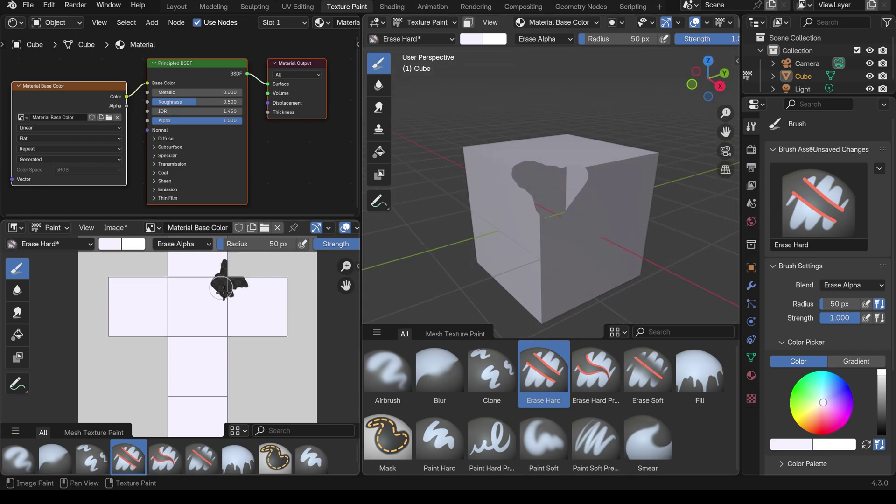
pyautogui.scroll(5, 243, 283)
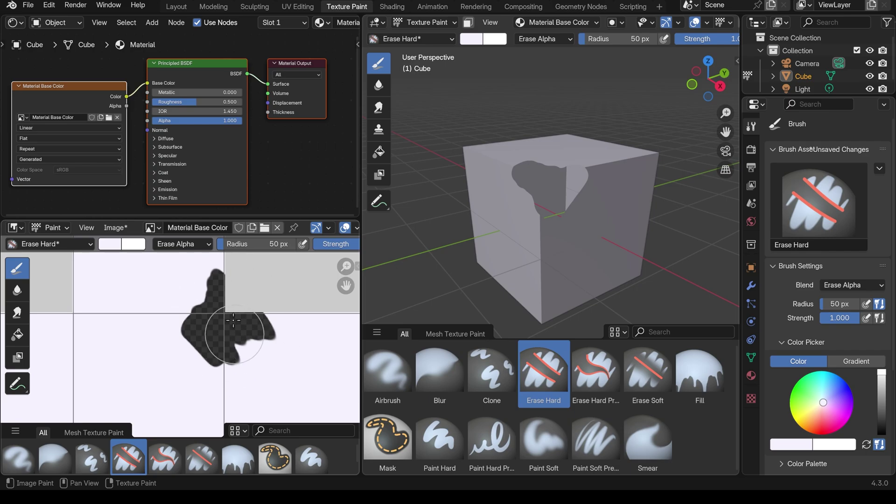
pyautogui.moveTo(247, 341)
pyautogui.mouseDown(button='middle')
pyautogui.moveTo(246, 327)
pyautogui.moveTo(260, 341)
pyautogui.mouseUp(button='middle')
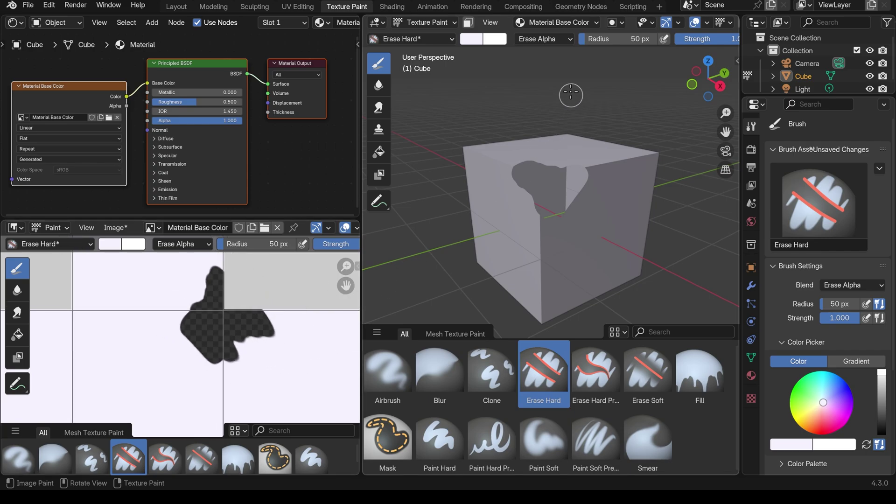
# Step: Begin adding a Base Color paint slot from the paint slot popover, then cancel it
pyautogui.click(596, 24)
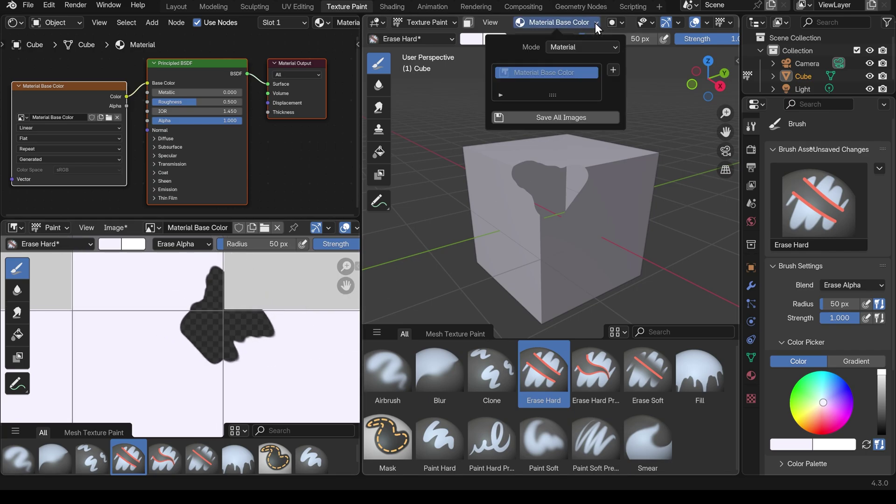
pyautogui.click(613, 70)
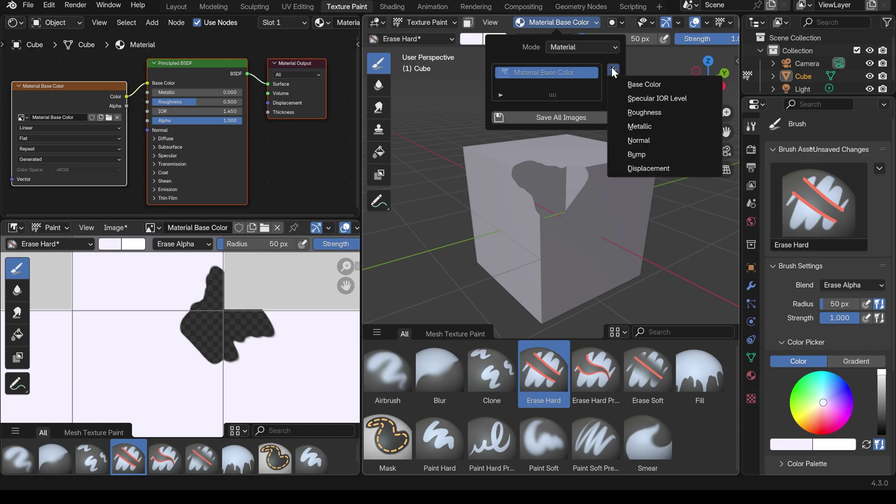
pyautogui.click(630, 85)
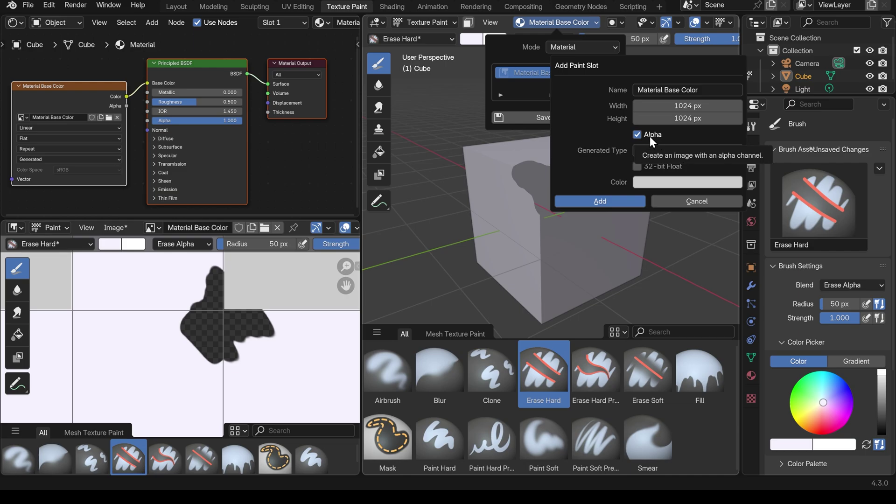
pyautogui.click(673, 201)
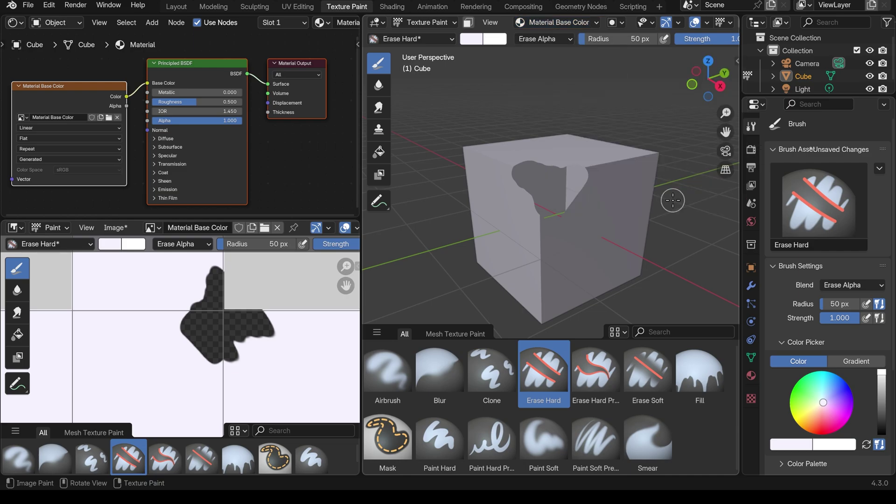
# Step: Paint magenta with Paint Hard over the erased hole, including the remaining notch
pyautogui.click(449, 448)
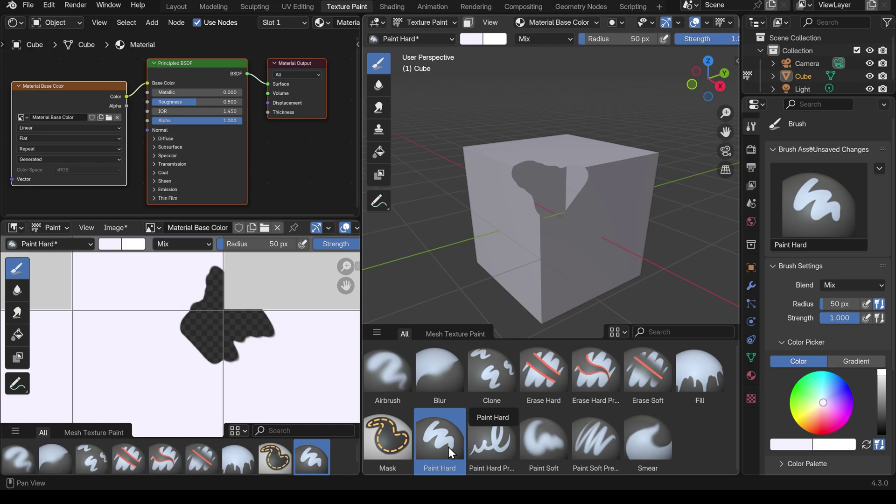
pyautogui.click(832, 419)
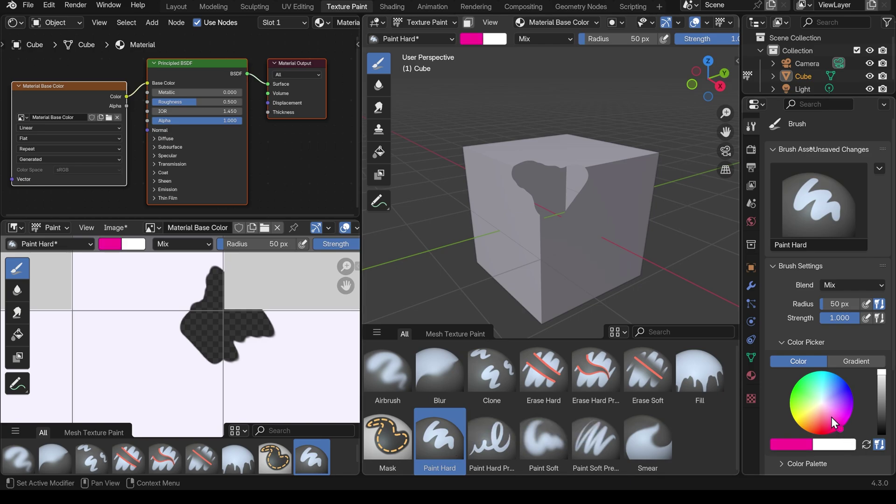
pyautogui.moveTo(590, 176)
pyautogui.mouseDown()
pyautogui.moveTo(565, 209)
pyautogui.moveTo(577, 173)
pyautogui.moveTo(537, 207)
pyautogui.moveTo(549, 178)
pyautogui.moveTo(509, 180)
pyautogui.mouseUp()
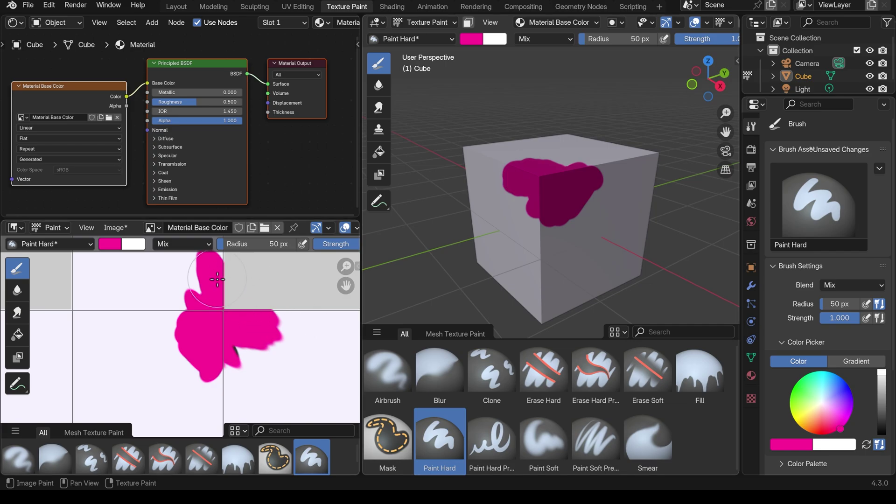
pyautogui.moveTo(569, 275)
pyautogui.mouseDown(button='middle')
pyautogui.moveTo(555, 293)
pyautogui.moveTo(541, 266)
pyautogui.moveTo(559, 288)
pyautogui.mouseUp(button='middle')
pyautogui.click(569, 229)
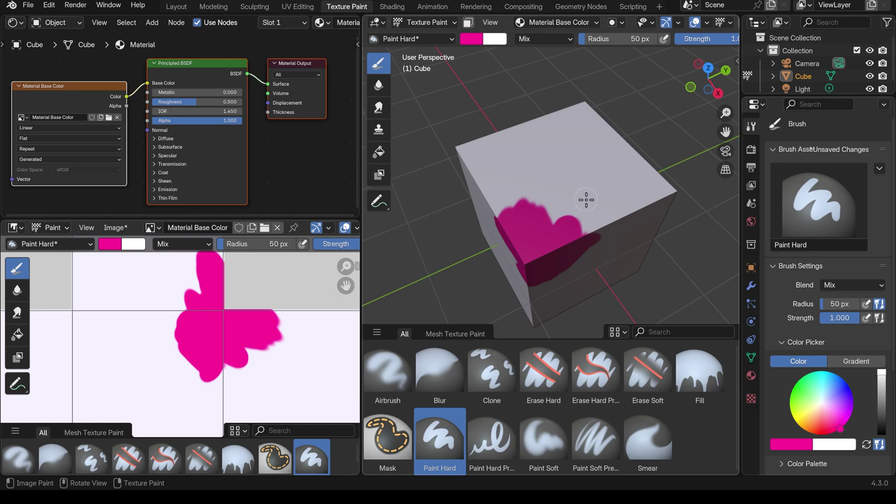
# Step: Swap to near-white and paint over the magenta along the cube's top edge
pyautogui.press('s')
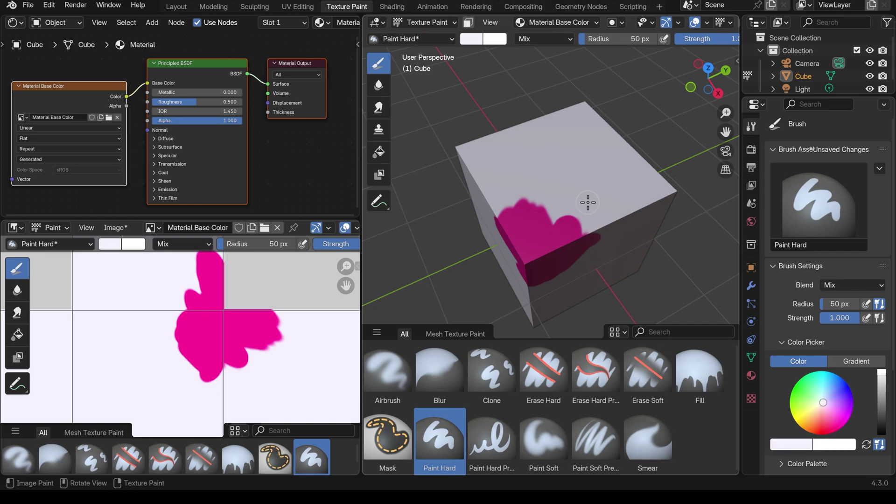
pyautogui.moveTo(581, 220)
pyautogui.mouseDown()
pyautogui.moveTo(517, 203)
pyautogui.moveTo(506, 210)
pyautogui.moveTo(568, 219)
pyautogui.moveTo(521, 206)
pyautogui.moveTo(580, 237)
pyautogui.mouseUp()
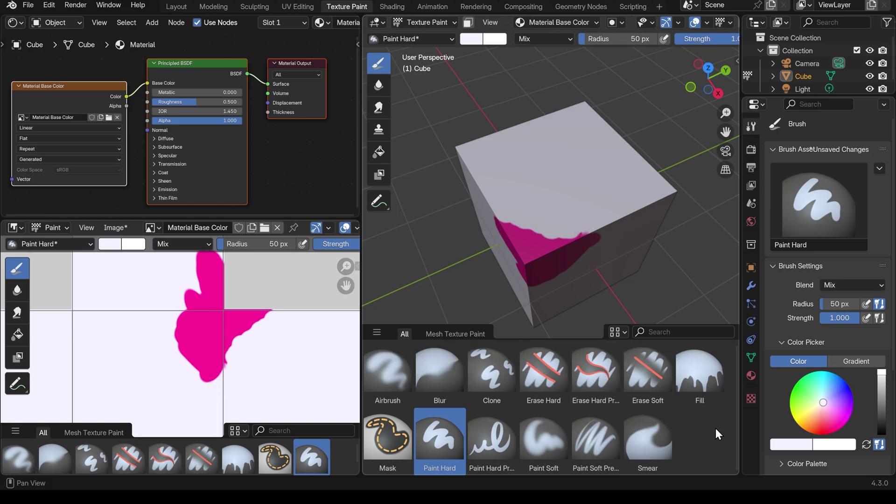
pyautogui.click(651, 439)
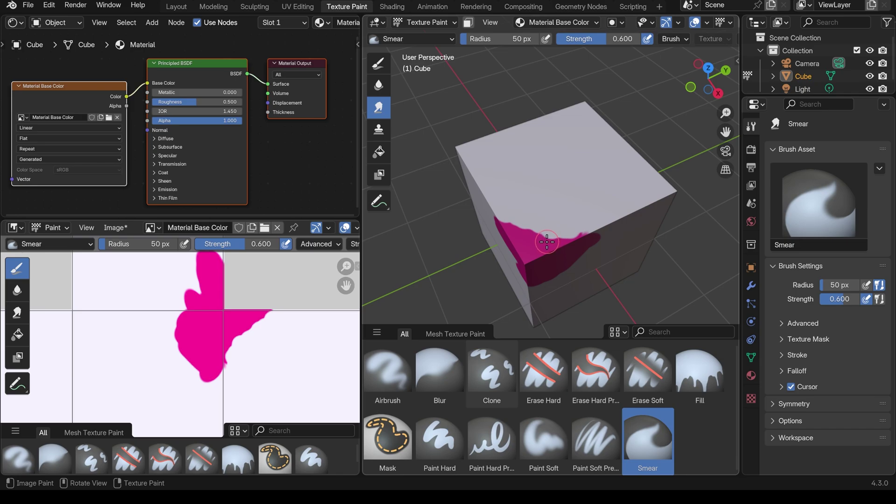
# Step: Drag two smear strokes pulling the magenta patch upward onto the cube's top face
pyautogui.moveTo(547, 242)
pyautogui.mouseDown()
pyautogui.moveTo(554, 190)
pyautogui.moveTo(538, 237)
pyautogui.moveTo(546, 183)
pyautogui.mouseUp()
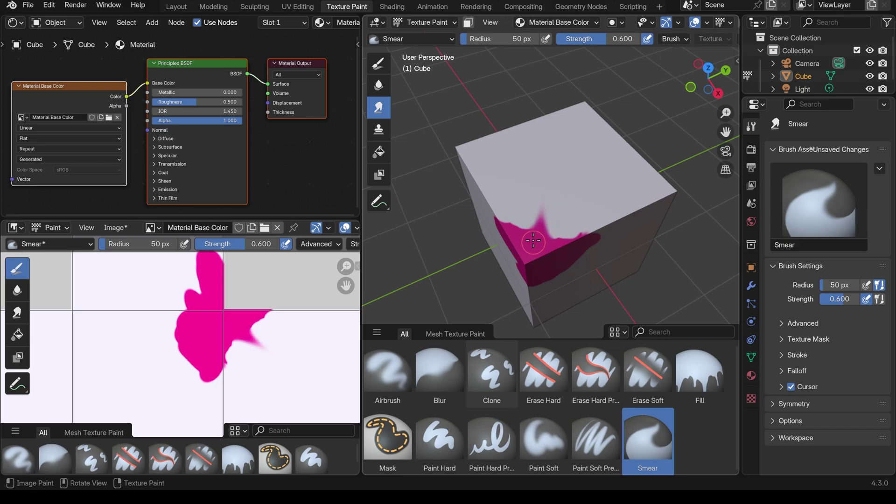
pyautogui.moveTo(533, 241)
pyautogui.mouseDown()
pyautogui.moveTo(536, 178)
pyautogui.moveTo(526, 235)
pyautogui.moveTo(524, 181)
pyautogui.moveTo(525, 238)
pyautogui.moveTo(516, 180)
pyautogui.moveTo(544, 247)
pyautogui.moveTo(597, 194)
pyautogui.moveTo(544, 227)
pyautogui.moveTo(529, 256)
pyautogui.moveTo(553, 228)
pyautogui.mouseUp()
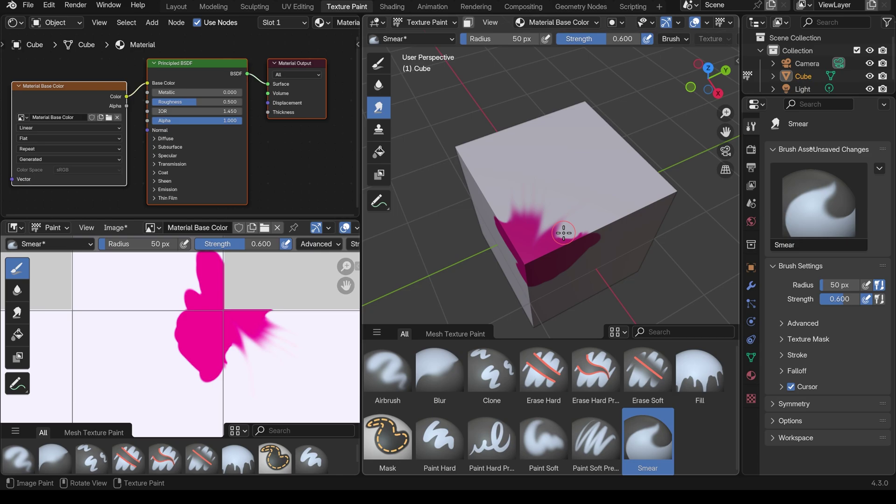
# Step: Create a new stencil mask image named mask1 using the Mask brush
pyautogui.click(389, 439)
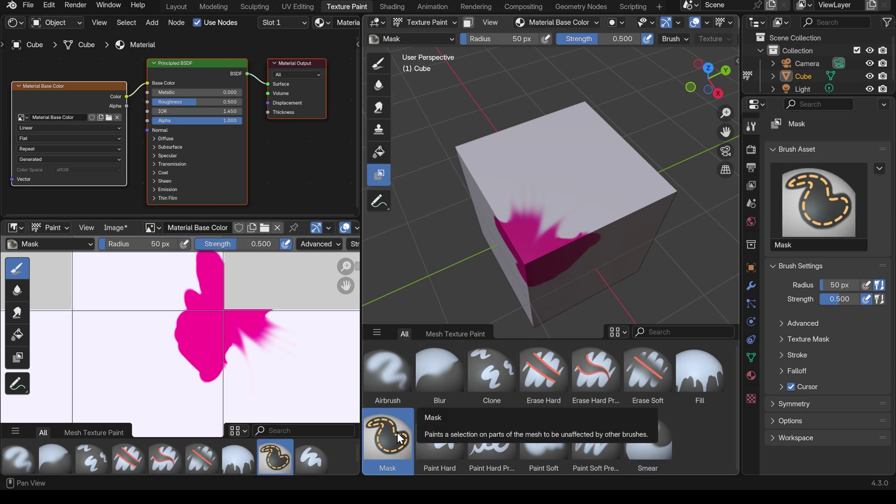
pyautogui.click(600, 200)
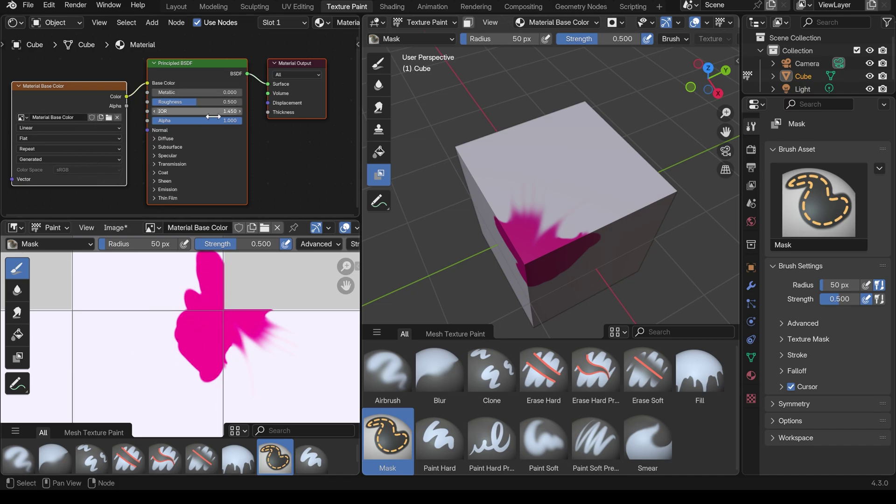
pyautogui.click(623, 24)
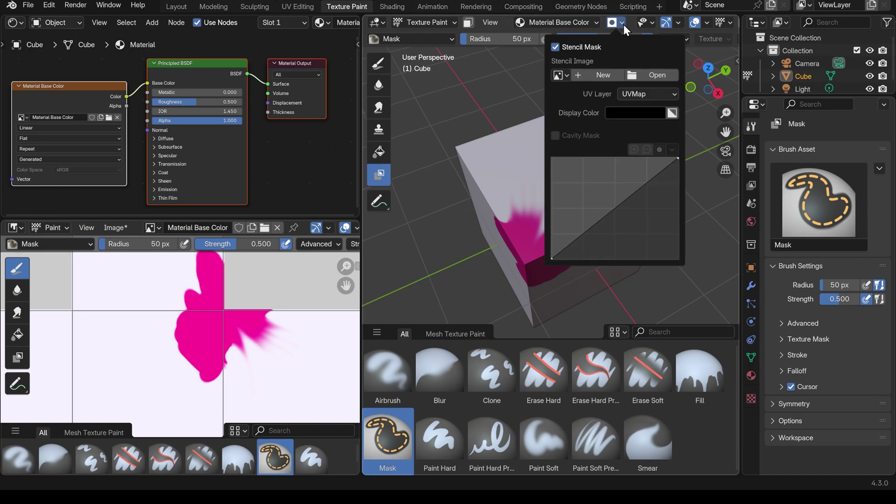
pyautogui.click(609, 76)
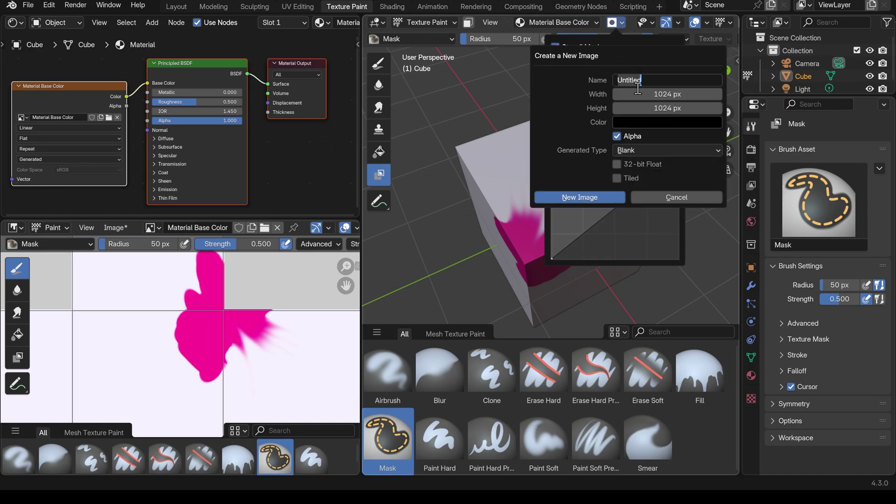
pyautogui.write('mask1')
pyautogui.click(590, 197)
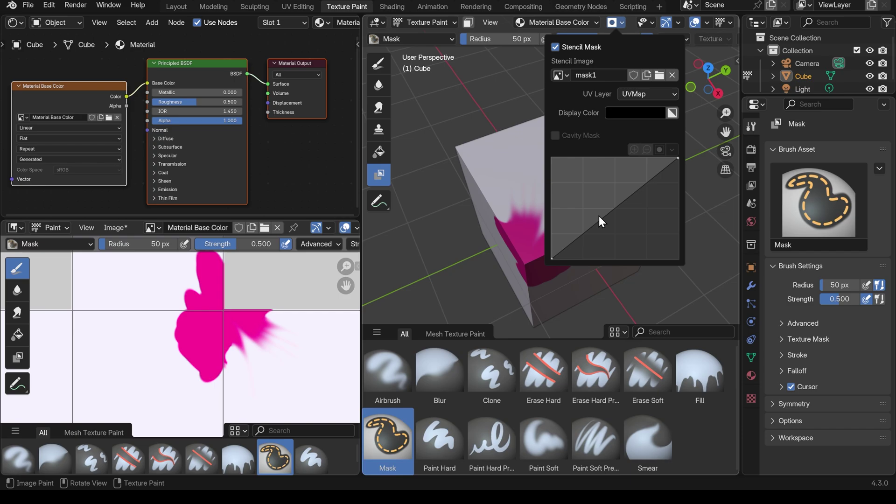
# Step: Paint a black mask blob across the top face, raising brush strength to 1
pyautogui.moveTo(496, 154)
pyautogui.mouseDown()
pyautogui.moveTo(517, 199)
pyautogui.moveTo(561, 157)
pyautogui.moveTo(568, 200)
pyautogui.mouseUp()
pyautogui.click(839, 299)
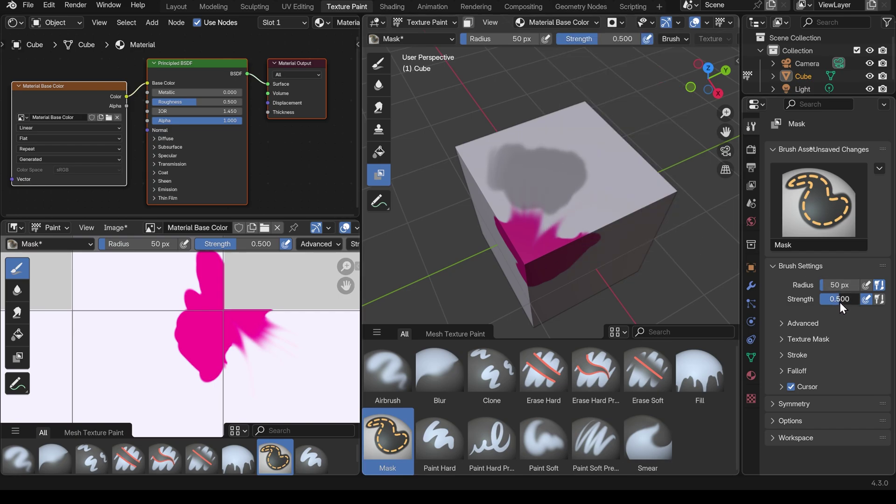
pyautogui.write('1')
pyautogui.press('Return')
pyautogui.moveTo(496, 169)
pyautogui.mouseDown()
pyautogui.moveTo(529, 153)
pyautogui.moveTo(542, 197)
pyautogui.moveTo(558, 203)
pyautogui.moveTo(614, 182)
pyautogui.mouseUp()
# Step: Paint blue with Paint Hard around the masked blob on the cube's top face
pyautogui.click(440, 439)
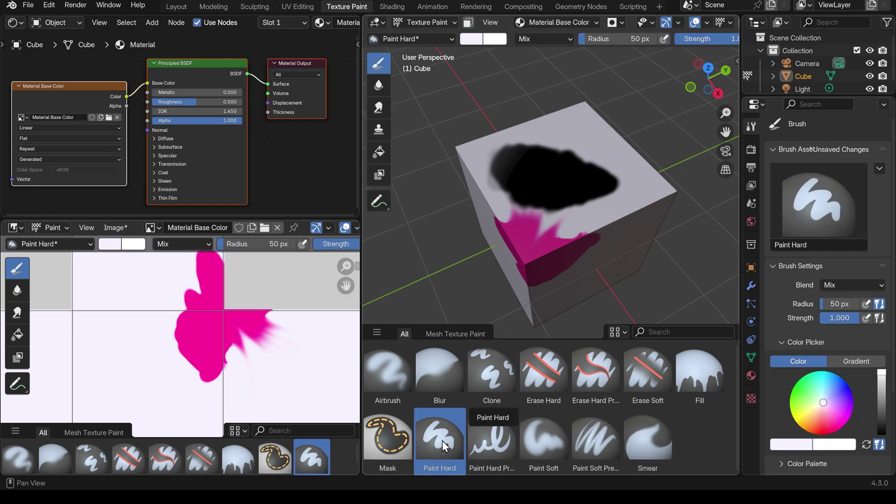
pyautogui.moveTo(824, 402); pyautogui.dragTo(846, 381)
pyautogui.moveTo(637, 180)
pyautogui.mouseDown()
pyautogui.moveTo(608, 163)
pyautogui.moveTo(513, 201)
pyautogui.moveTo(489, 177)
pyautogui.moveTo(524, 148)
pyautogui.moveTo(584, 156)
pyautogui.mouseUp()
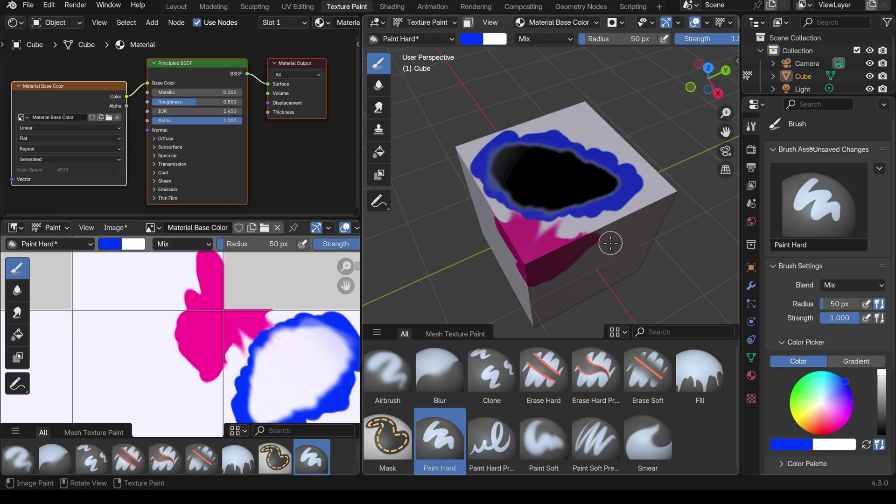
# Step: Unlink the mask1 stencil and paint blue across the whole top face
pyautogui.click(622, 23)
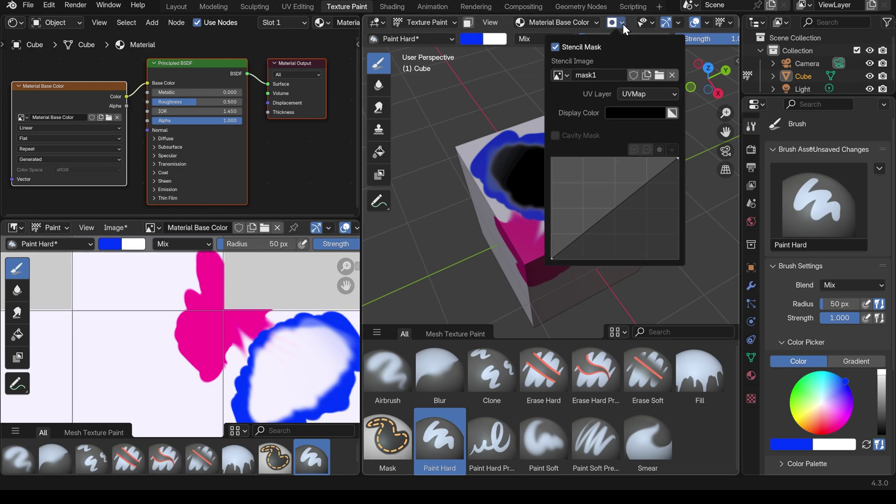
pyautogui.click(673, 75)
pyautogui.moveTo(505, 148)
pyautogui.mouseDown()
pyautogui.moveTo(511, 176)
pyautogui.moveTo(537, 169)
pyautogui.moveTo(605, 185)
pyautogui.mouseUp()
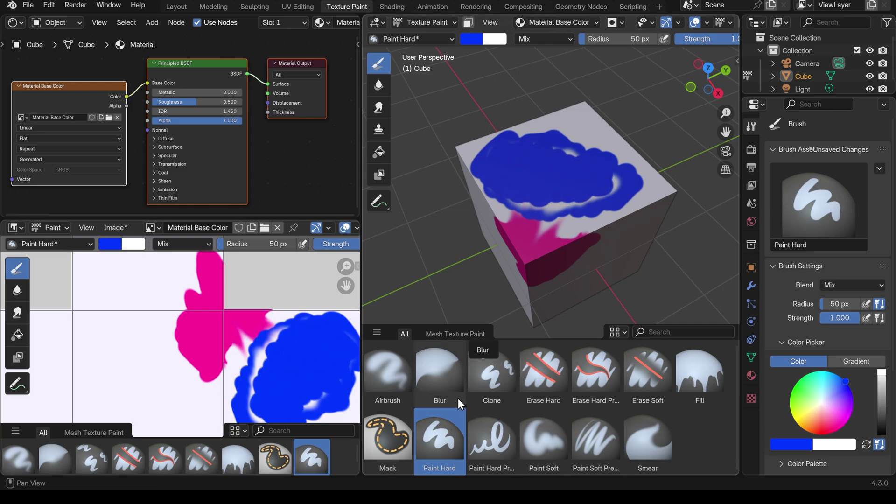
# Step: Relink mask1 as the stencil image and enable Fake User so it stays saved
pyautogui.click(391, 433)
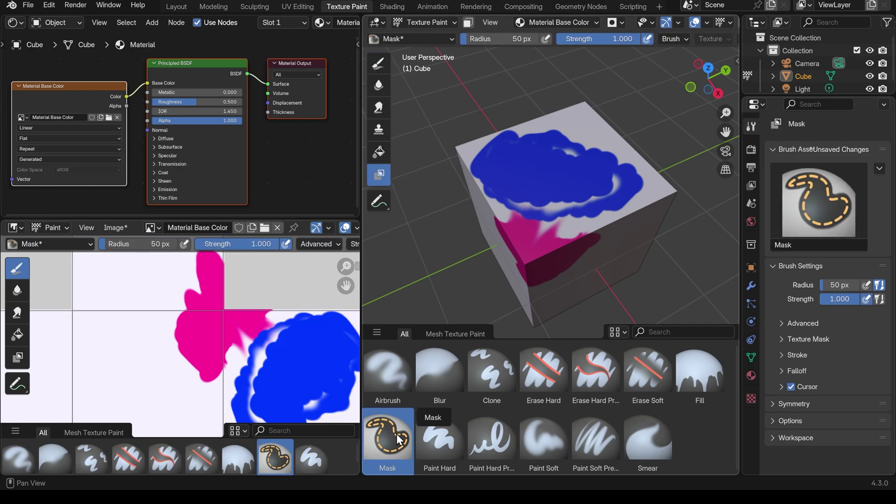
pyautogui.click(623, 22)
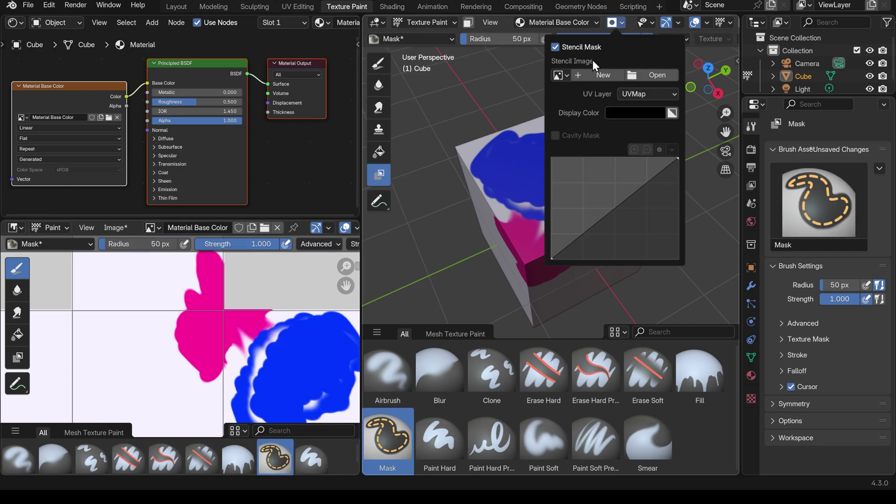
pyautogui.click(561, 75)
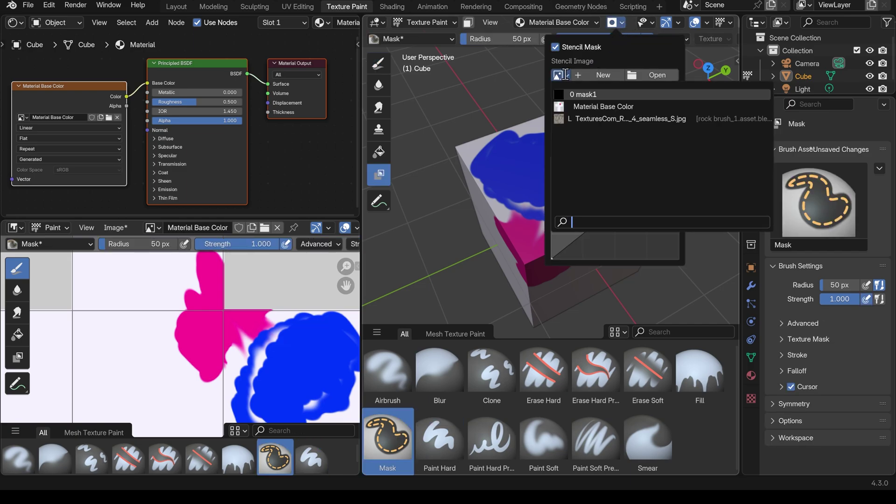
pyautogui.click(607, 93)
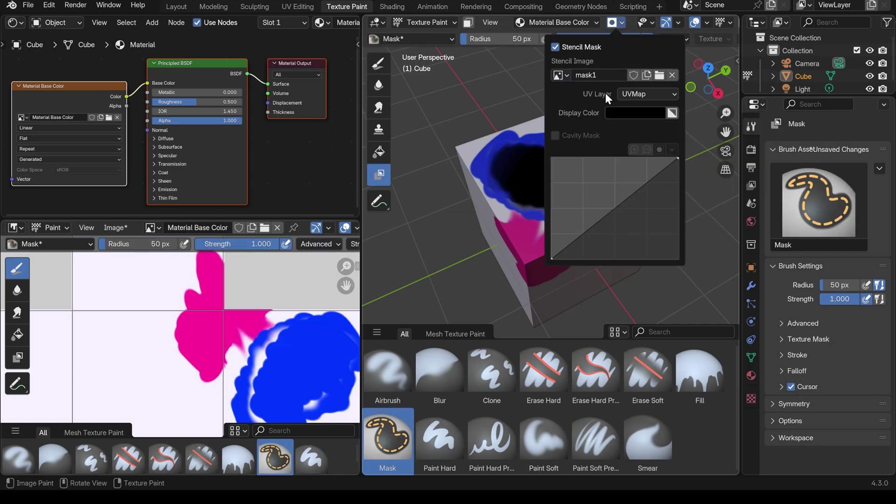
pyautogui.click(635, 74)
# Step: Create a mask2 stencil image and paint a mask patch on the cube's front face
pyautogui.click(648, 75)
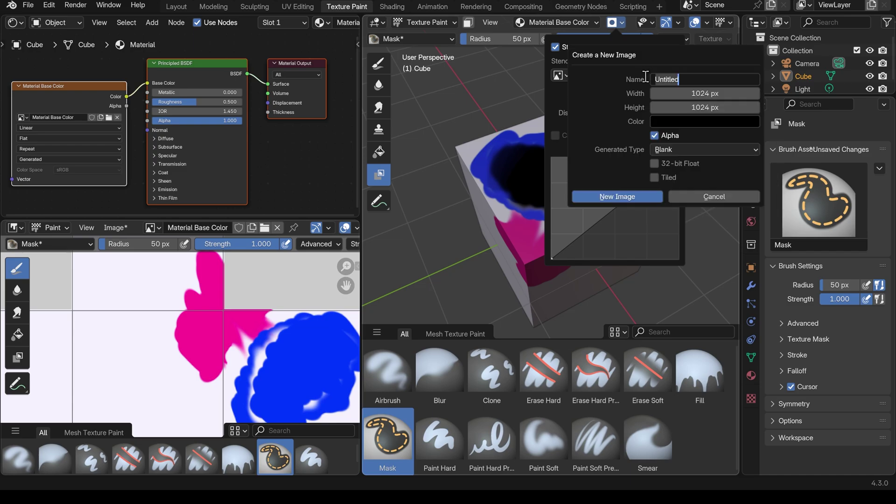
pyautogui.write('mask2')
pyautogui.press('Return')
pyautogui.click(634, 196)
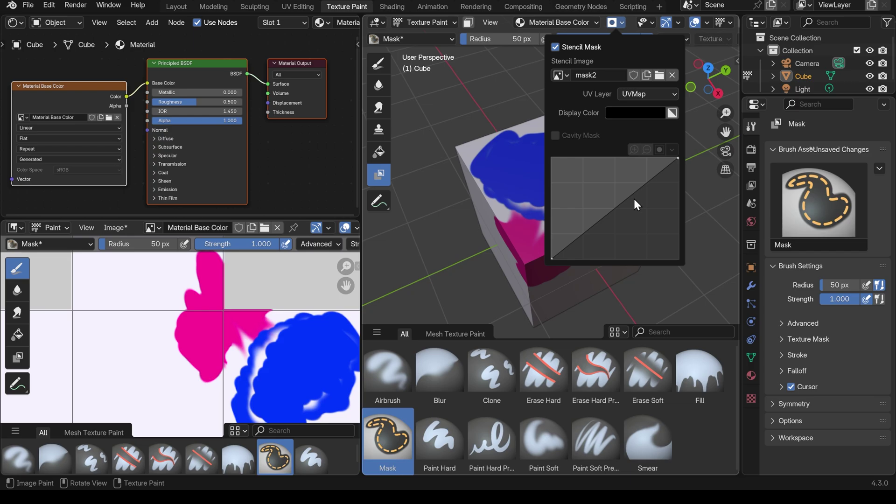
pyautogui.moveTo(536, 294); pyautogui.dragTo(571, 230, button='middle')
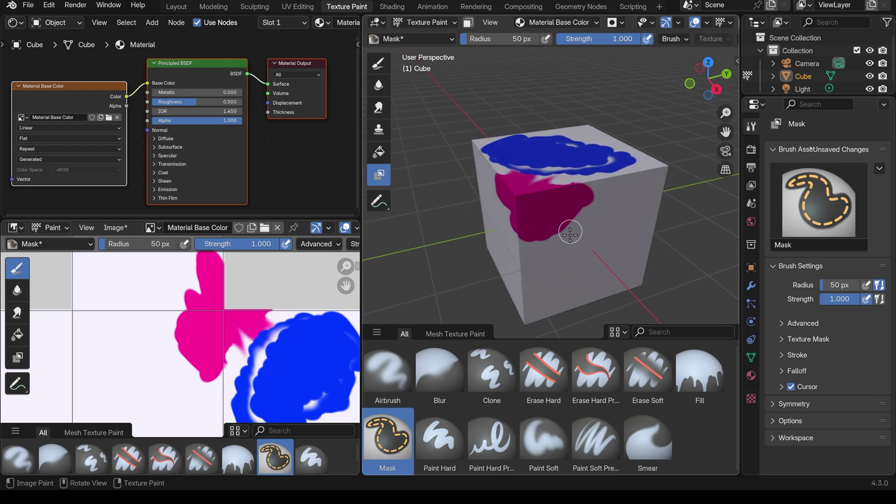
pyautogui.moveTo(570, 230)
pyautogui.mouseDown()
pyautogui.moveTo(577, 255)
pyautogui.moveTo(619, 226)
pyautogui.moveTo(593, 266)
pyautogui.moveTo(578, 235)
pyautogui.moveTo(561, 244)
pyautogui.moveTo(593, 245)
pyautogui.mouseUp()
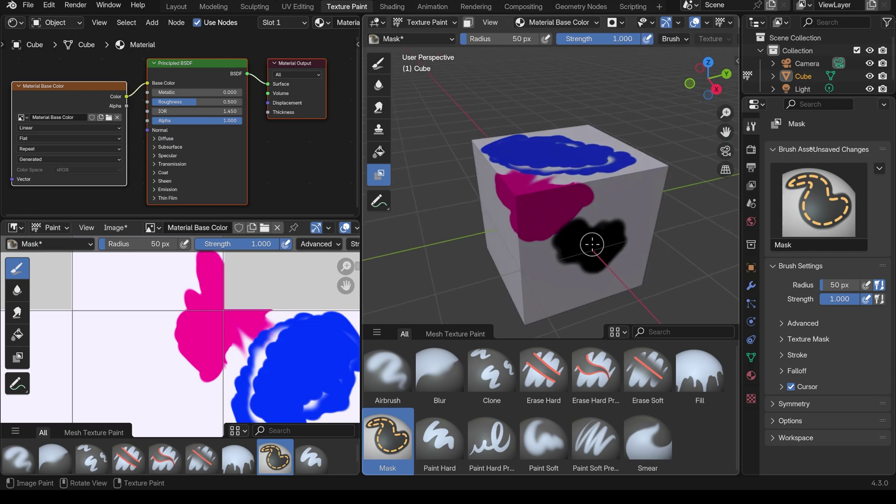
# Step: Paint blue around the masked front-face patch, then unlink mask2 and add a curving blue stroke
pyautogui.click(440, 437)
pyautogui.moveTo(619, 294)
pyautogui.mouseDown()
pyautogui.moveTo(627, 240)
pyautogui.moveTo(600, 263)
pyautogui.moveTo(573, 267)
pyautogui.moveTo(583, 216)
pyautogui.moveTo(552, 237)
pyautogui.moveTo(571, 240)
pyautogui.mouseUp()
pyautogui.click(623, 22)
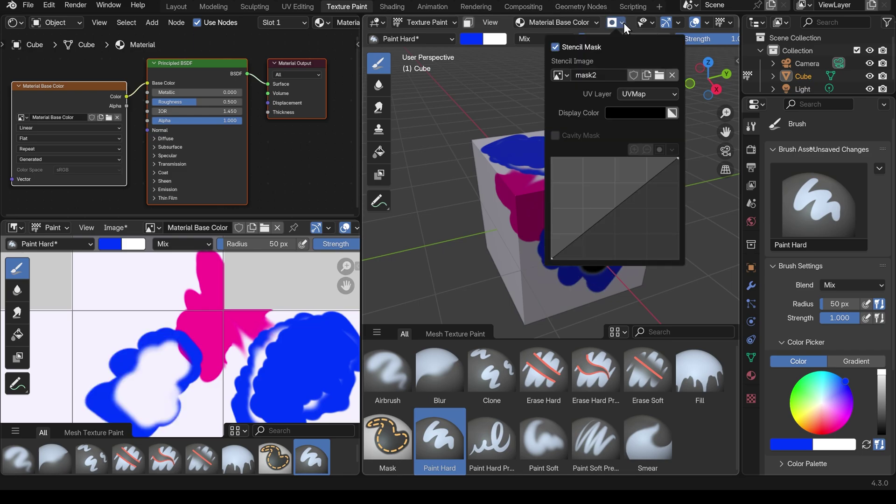
pyautogui.click(560, 75)
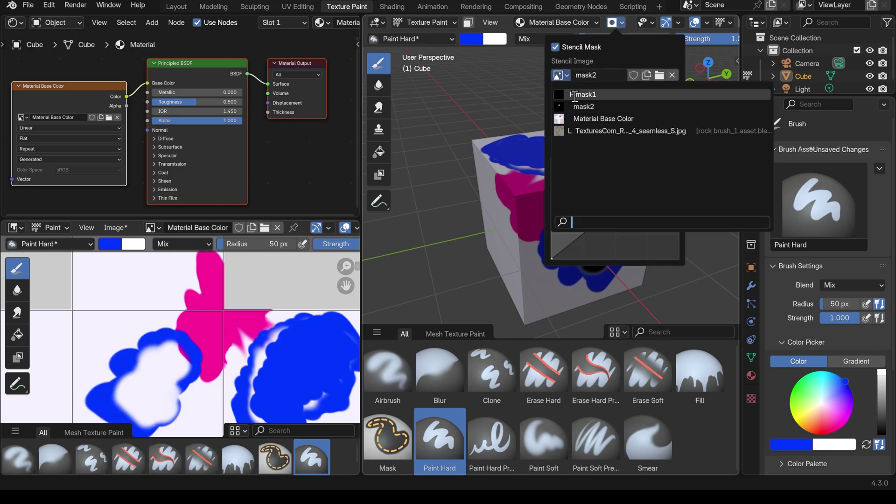
pyautogui.click(643, 58)
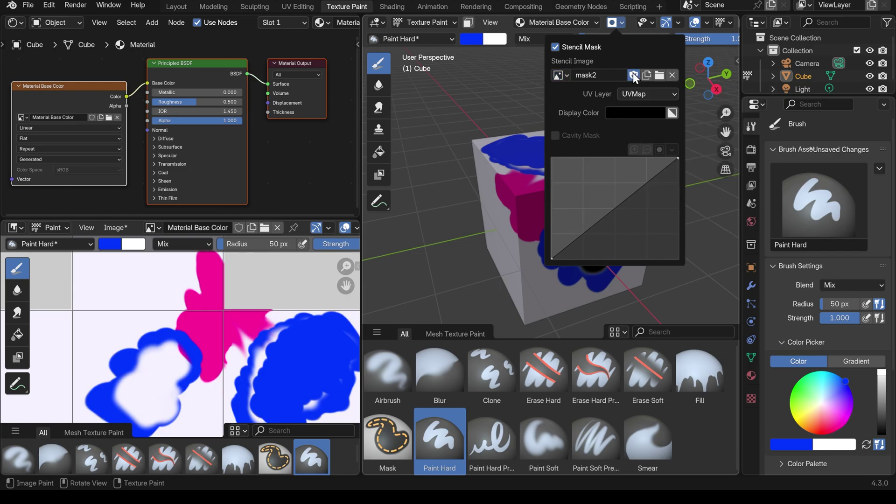
pyautogui.click(672, 75)
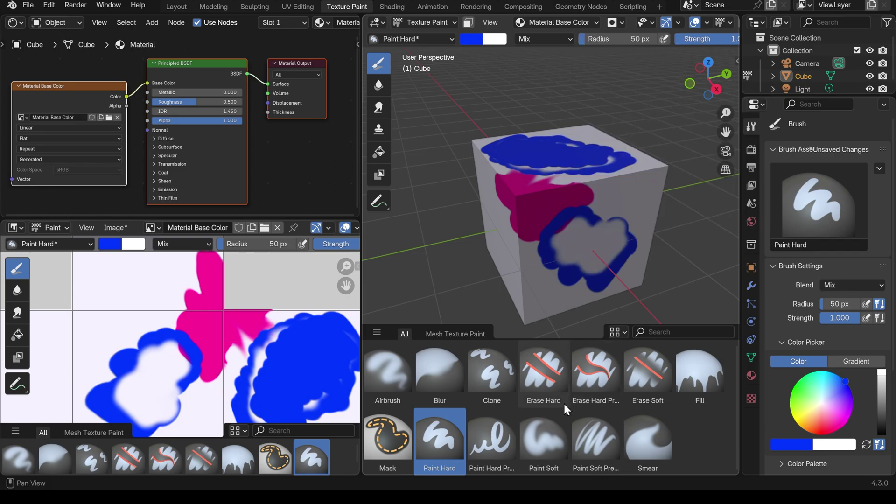
pyautogui.moveTo(593, 242)
pyautogui.mouseDown()
pyautogui.moveTo(615, 262)
pyautogui.moveTo(615, 206)
pyautogui.moveTo(582, 184)
pyautogui.moveTo(543, 193)
pyautogui.moveTo(560, 156)
pyautogui.moveTo(573, 202)
pyautogui.mouseUp()
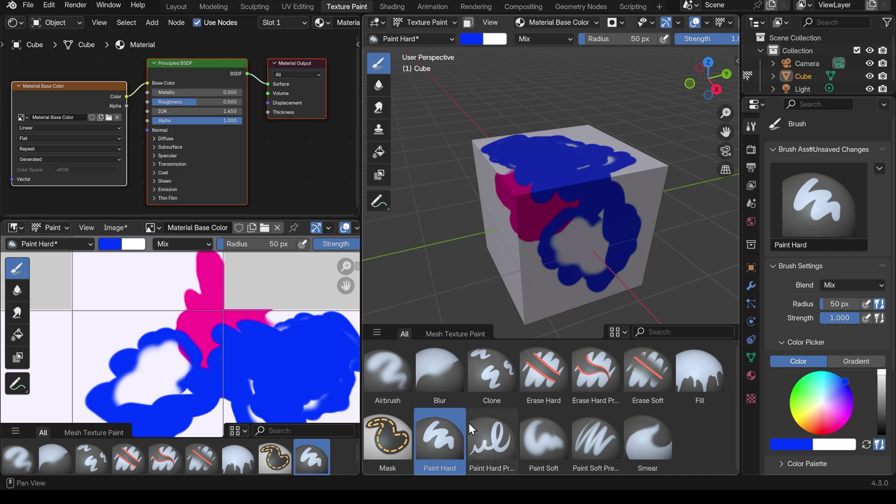
# Step: Duplicate the Paint Hard brush as a new asset named 'rock brush' and save it
pyautogui.rightClick(436, 433)
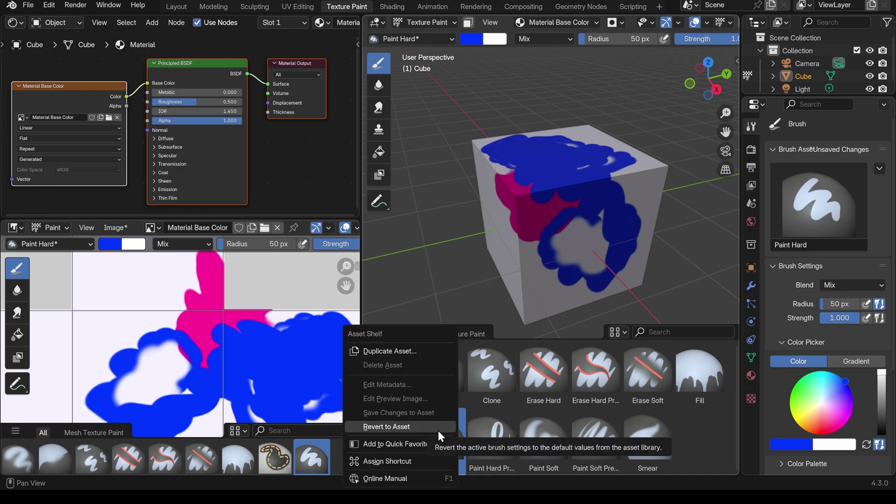
pyautogui.click(404, 353)
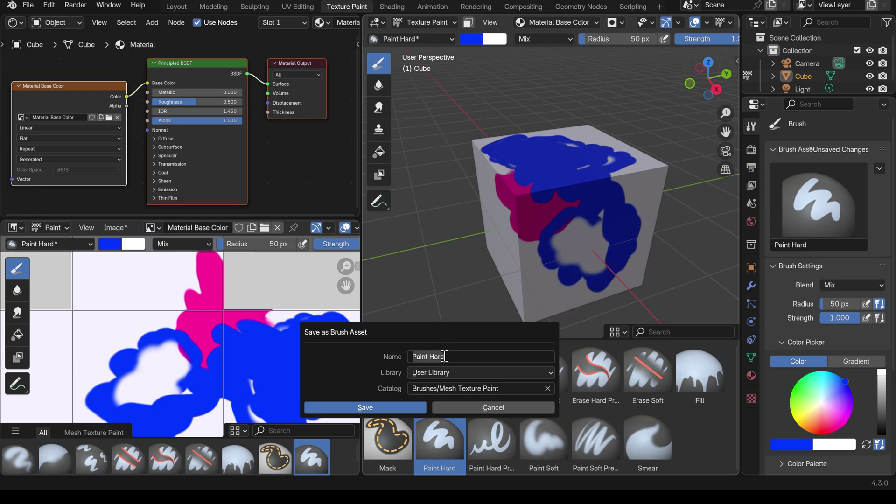
pyautogui.write('rock brush')
pyautogui.click(388, 405)
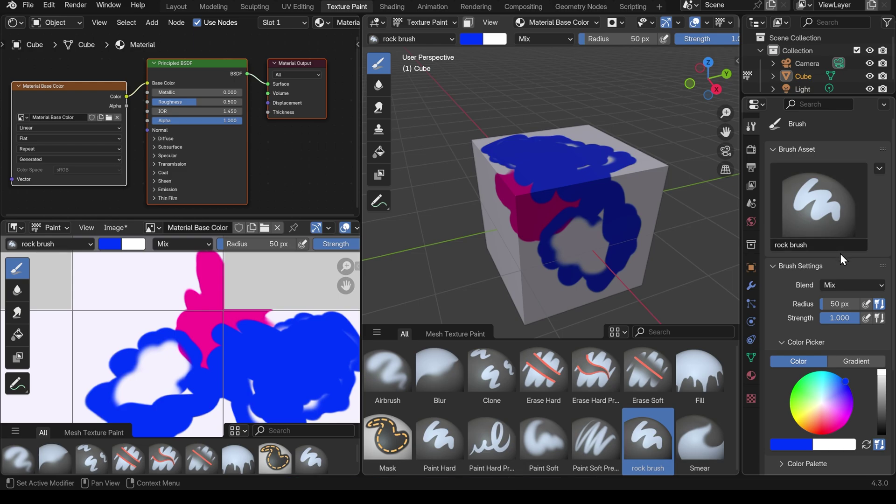
# Step: Set the brush colour to white and expand the detailed colour picker
pyautogui.click(821, 405)
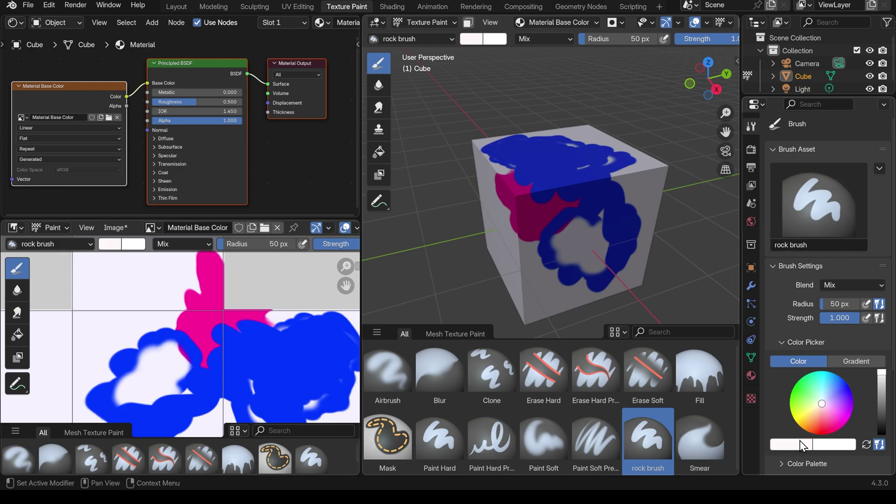
pyautogui.click(804, 446)
pyautogui.scroll(-6, 861, 383)
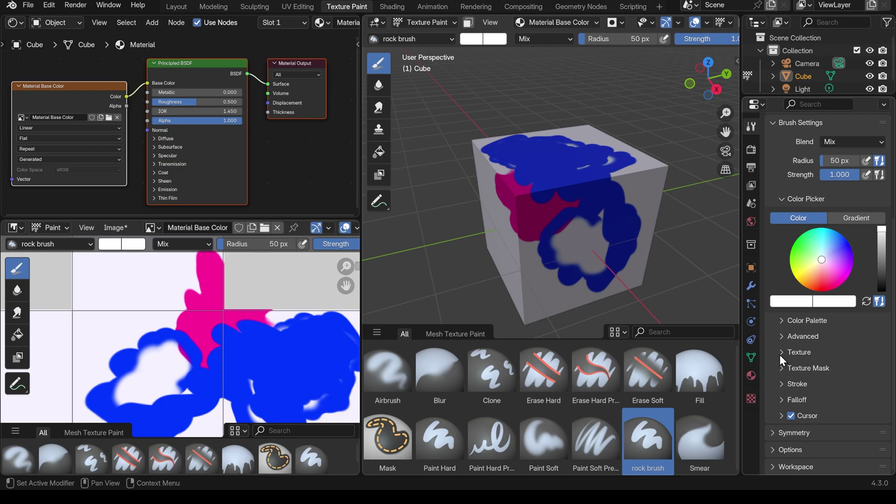
# Step: Add a new image texture to the rock brush using the cracked rock photo from the textures bookmark
pyautogui.click(780, 354)
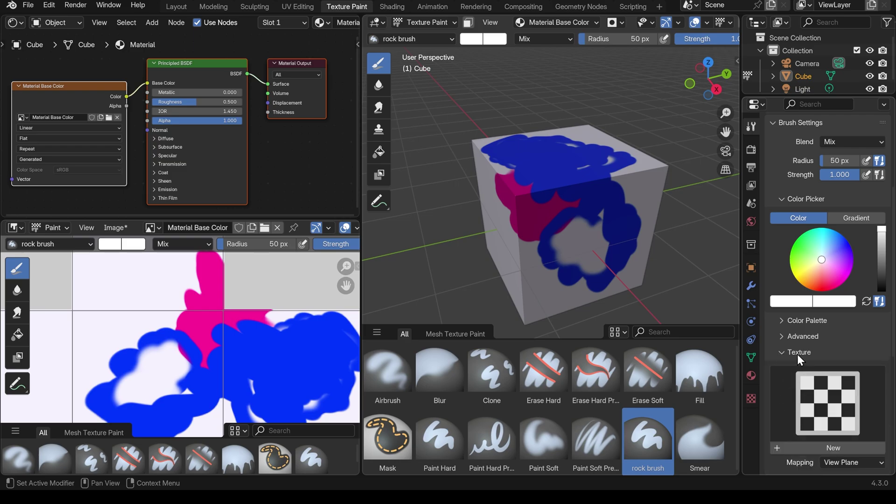
pyautogui.click(825, 447)
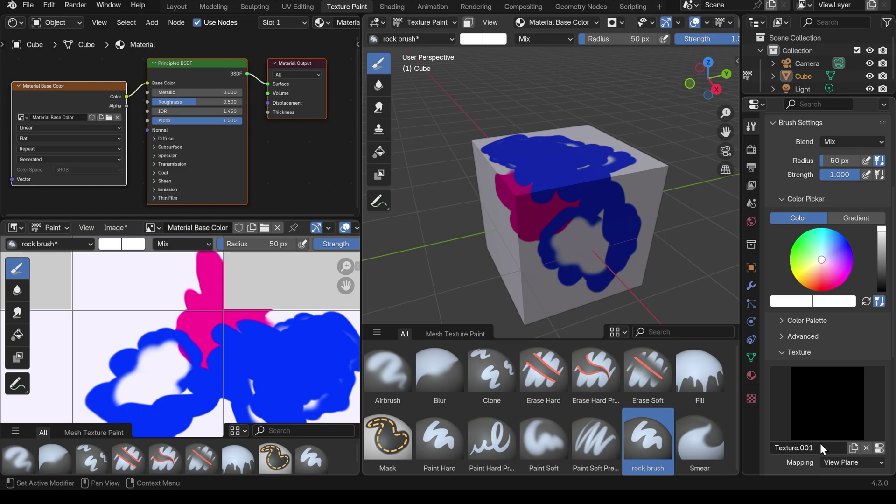
pyautogui.click(750, 399)
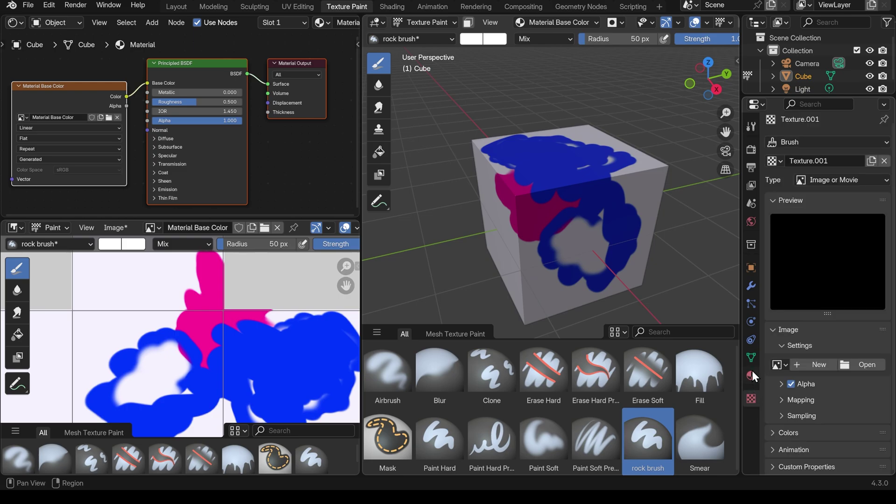
pyautogui.click(869, 365)
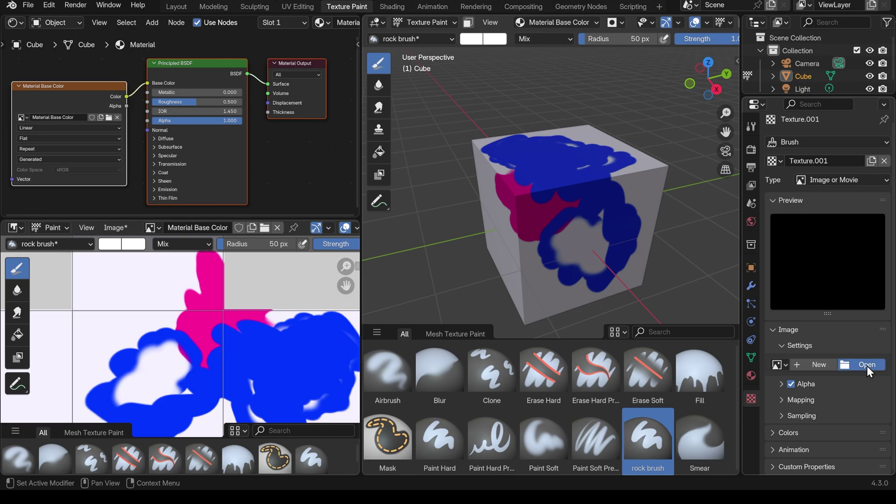
pyautogui.click(167, 137)
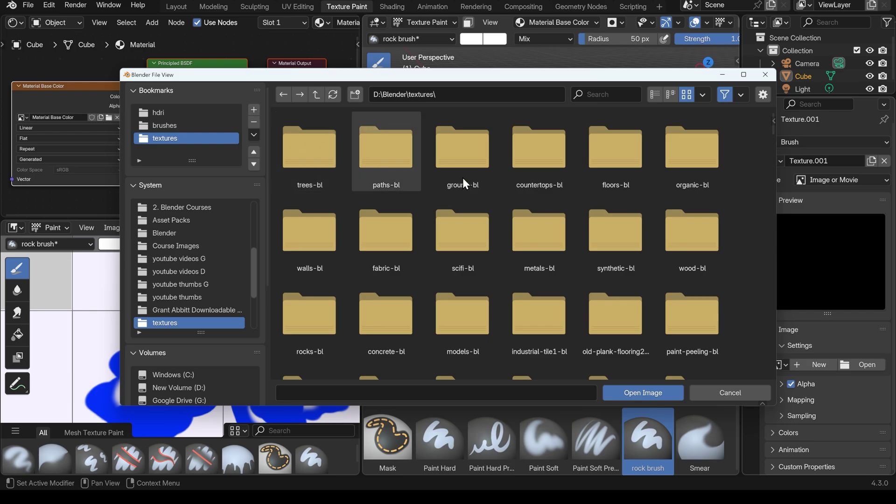
pyautogui.scroll(-10, 560, 218)
pyautogui.scroll(-15, 557, 217)
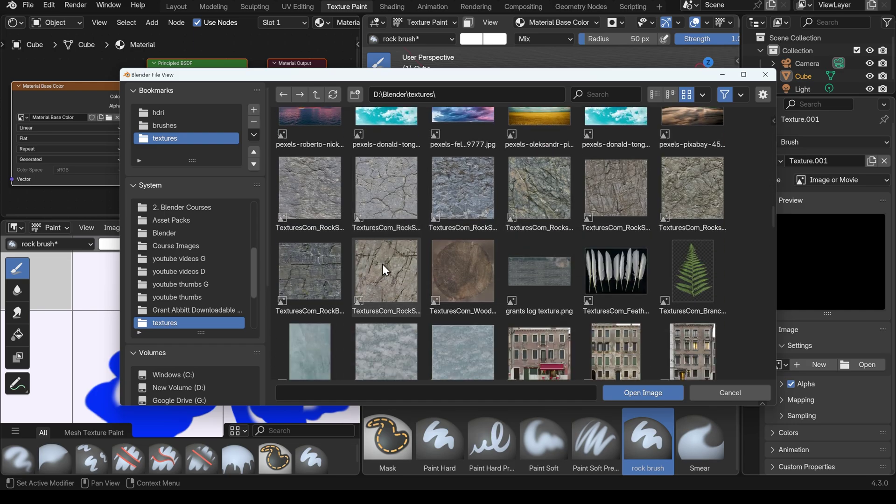
pyautogui.click(388, 267)
pyautogui.click(639, 391)
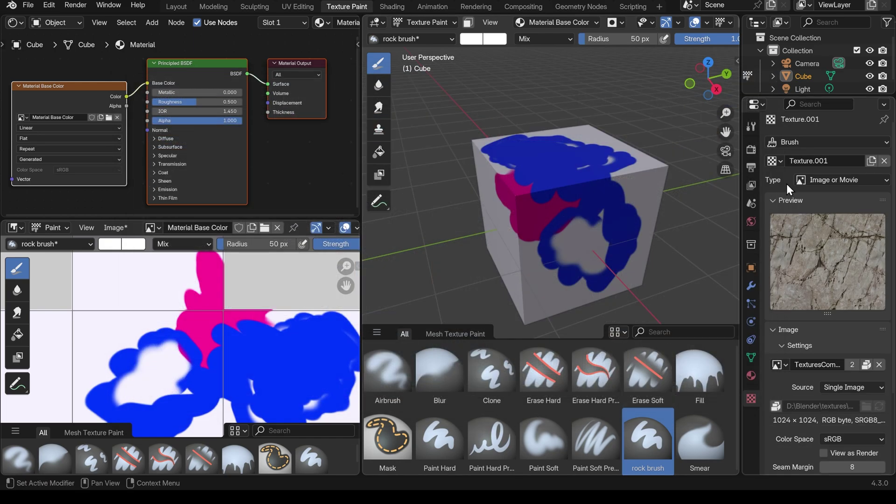
pyautogui.click(752, 127)
pyautogui.scroll(-10, 845, 285)
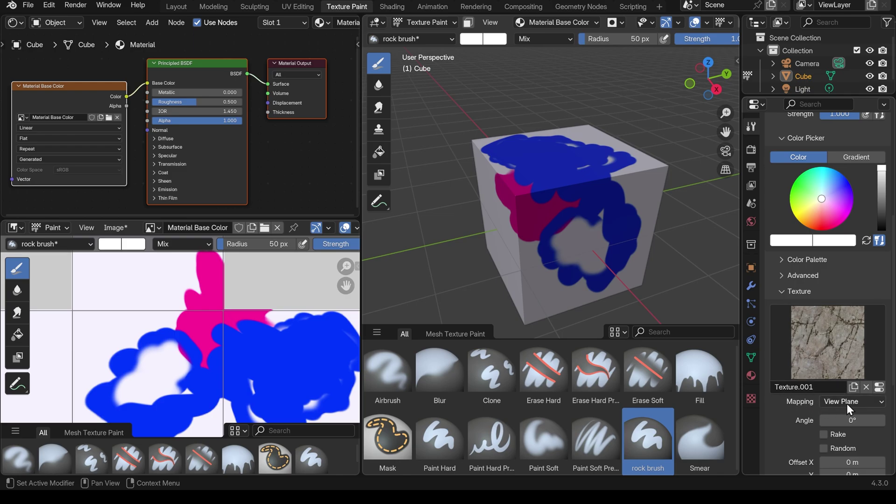
# Step: Paint a test rock stroke across the cube's front face, then collapse Texture and expand Stroke settings
pyautogui.moveTo(621, 244)
pyautogui.mouseDown()
pyautogui.moveTo(569, 257)
pyautogui.moveTo(547, 224)
pyautogui.moveTo(574, 237)
pyautogui.moveTo(591, 262)
pyautogui.mouseUp()
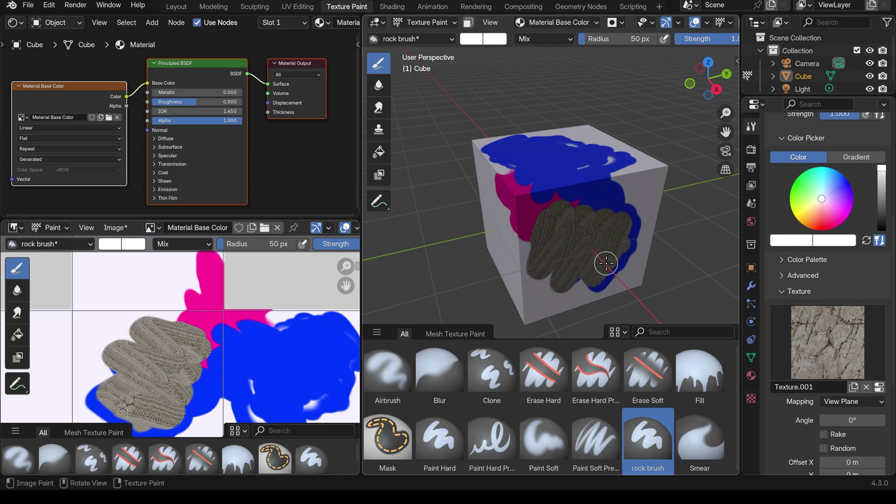
pyautogui.click(786, 292)
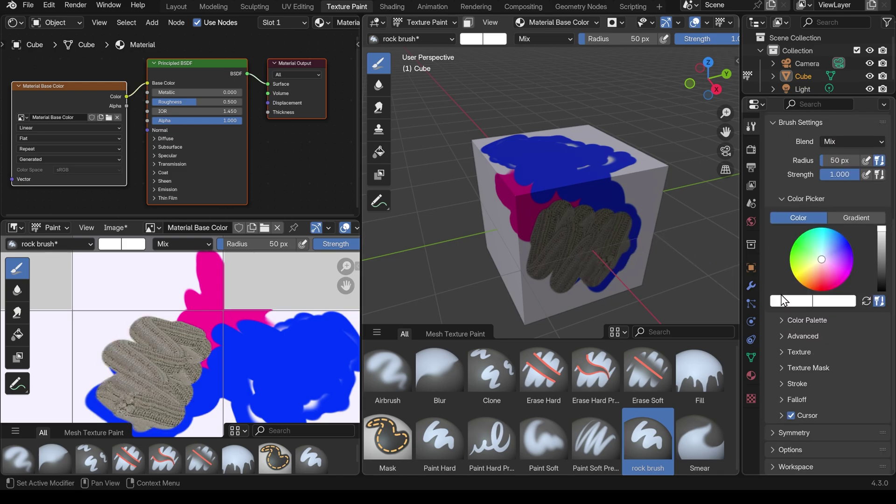
pyautogui.click(784, 384)
pyautogui.scroll(-6, 817, 334)
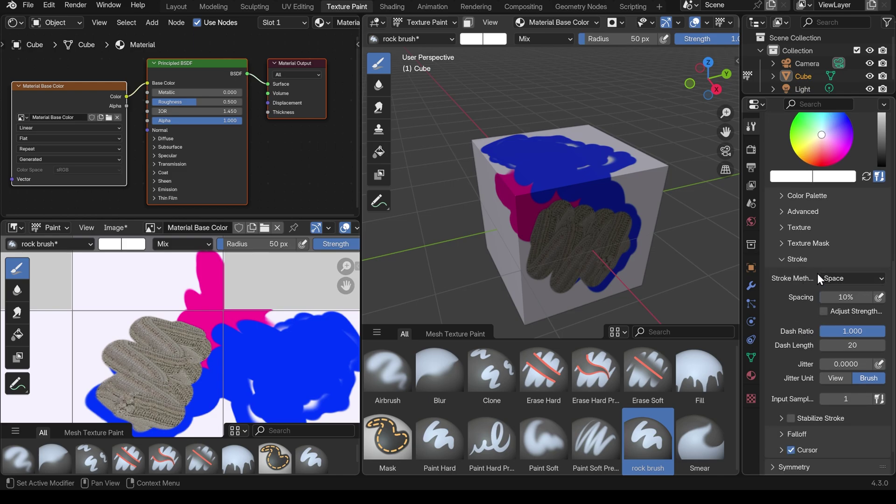
# Step: Switch the stroke method to Anchored and stamp rock texture over the cube's front, top and side faces
pyautogui.click(875, 279)
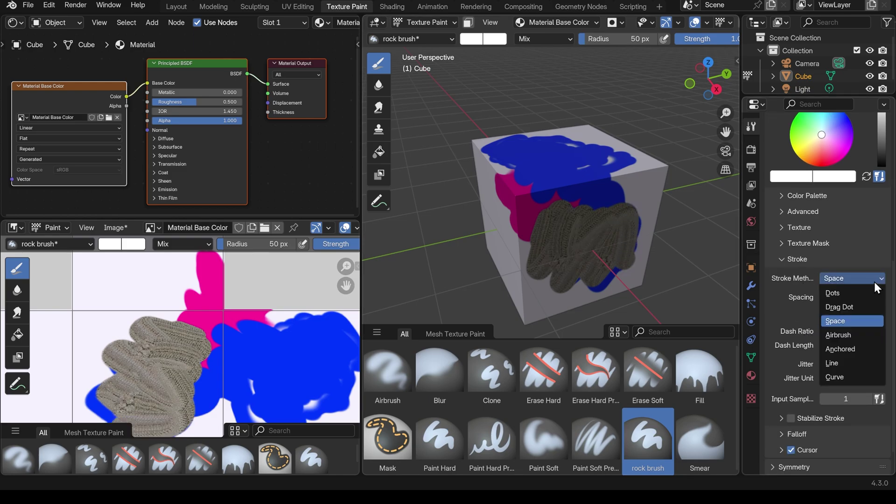
pyautogui.click(840, 350)
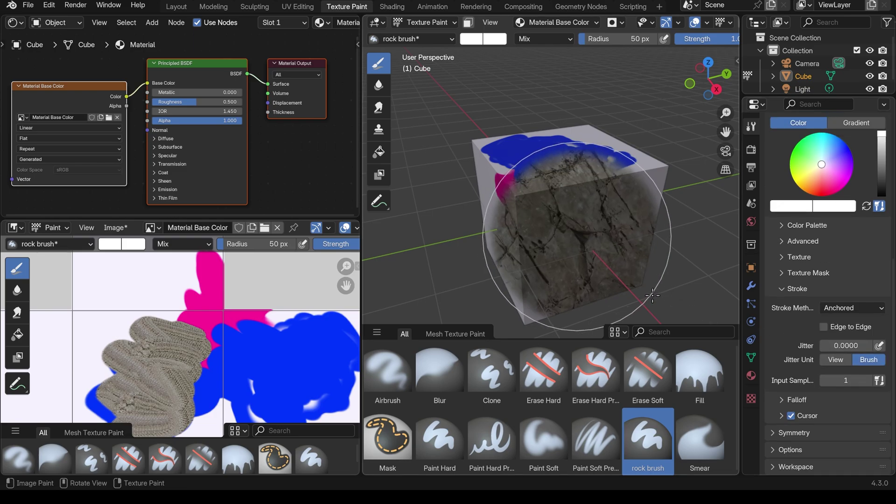
pyautogui.moveTo(653, 295); pyautogui.dragTo(653, 296)
pyautogui.moveTo(653, 296); pyautogui.dragTo(627, 245, button='middle')
pyautogui.moveTo(628, 245); pyautogui.dragTo(619, 257)
pyautogui.moveTo(618, 257); pyautogui.dragTo(512, 241, button='middle')
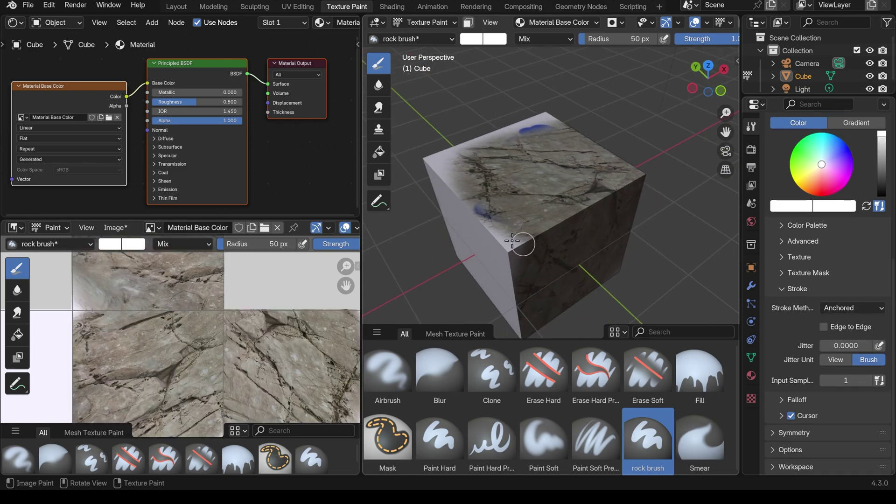
pyautogui.moveTo(513, 241); pyautogui.dragTo(512, 241)
pyautogui.moveTo(513, 240); pyautogui.dragTo(534, 228, button='middle')
pyautogui.moveTo(534, 229); pyautogui.dragTo(637, 260)
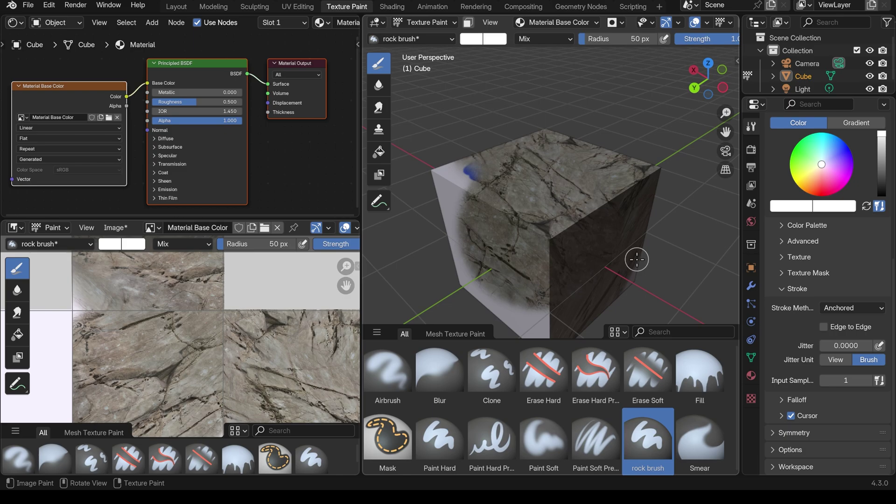
# Step: Save the current brush changes to its asset from the Asset Shelf
pyautogui.rightClick(656, 439)
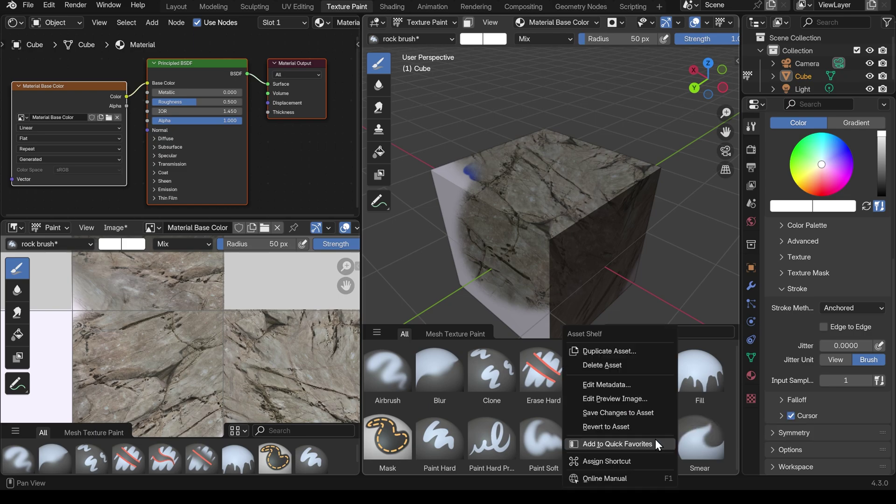
pyautogui.click(651, 414)
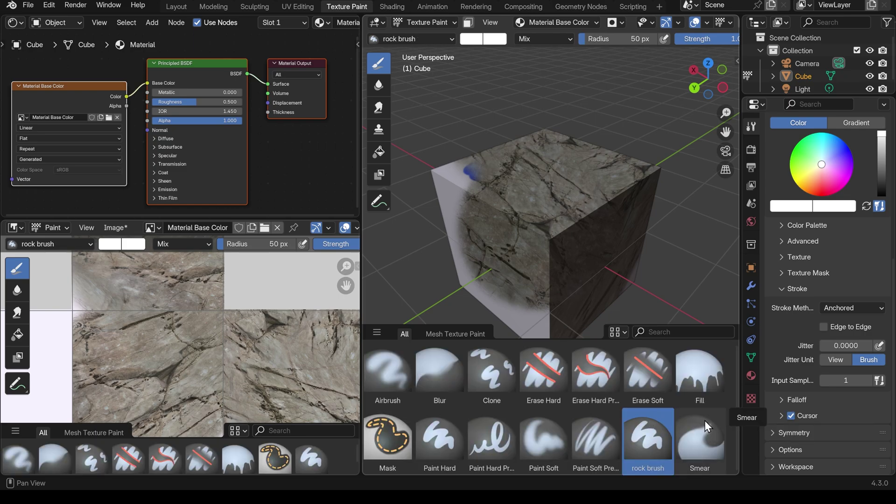
pyautogui.scroll(5, 867, 374)
pyautogui.scroll(4, 867, 374)
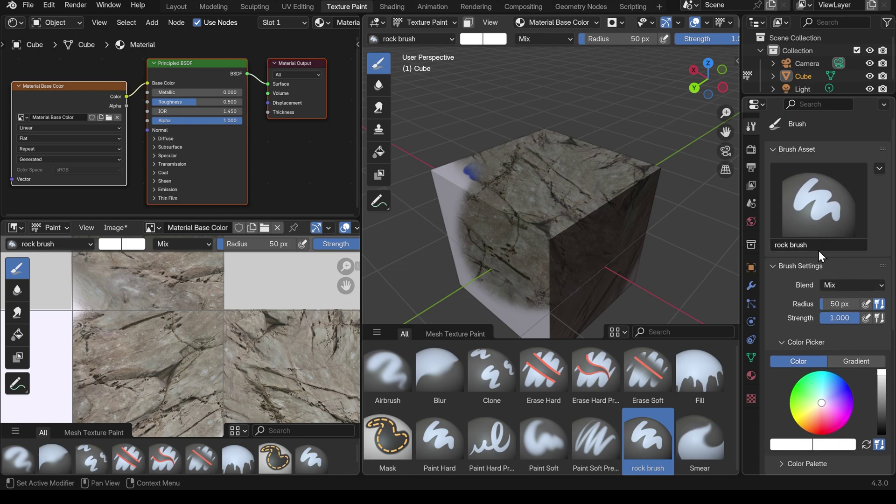
# Step: Rename the brush asset from 'rock brush' to 'rock' and save changes to the asset again
pyautogui.click(795, 245)
pyautogui.press('BackSpace')
pyautogui.press('BackSpace')
pyautogui.press('BackSpace')
pyautogui.press('BackSpace')
pyautogui.press('BackSpace')
pyautogui.press('BackSpace')
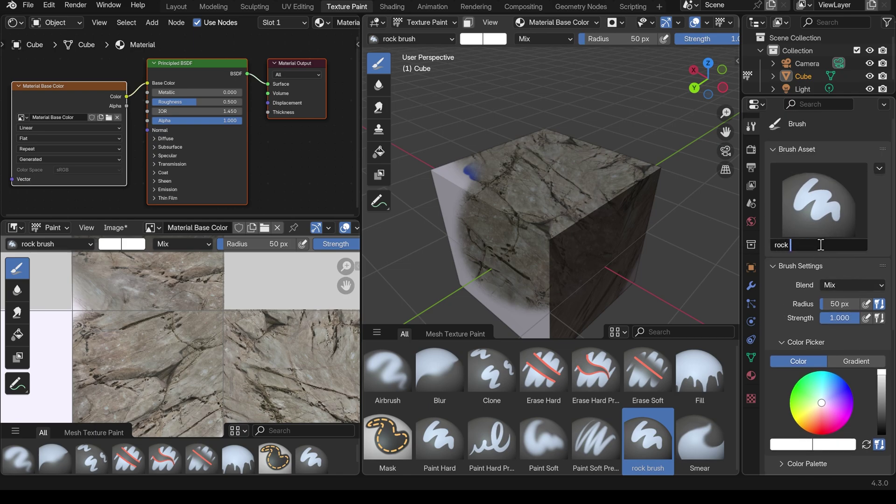
pyautogui.press('Return')
pyautogui.rightClick(654, 436)
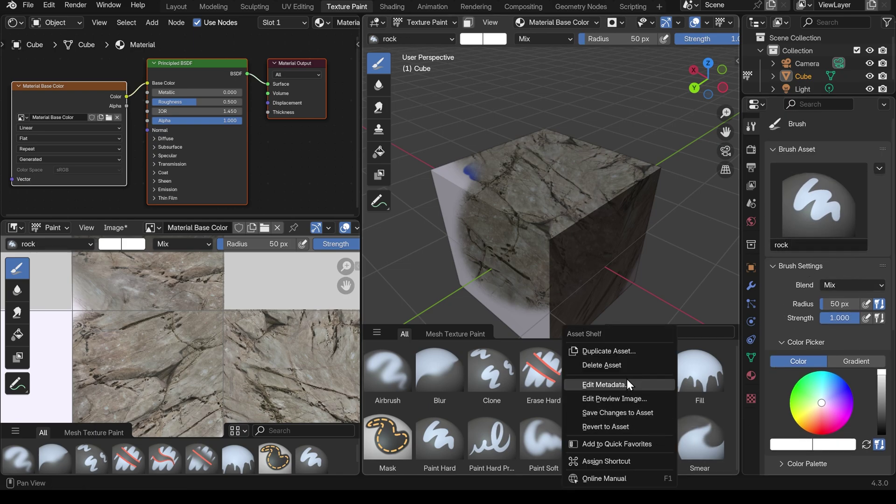
pyautogui.click(625, 412)
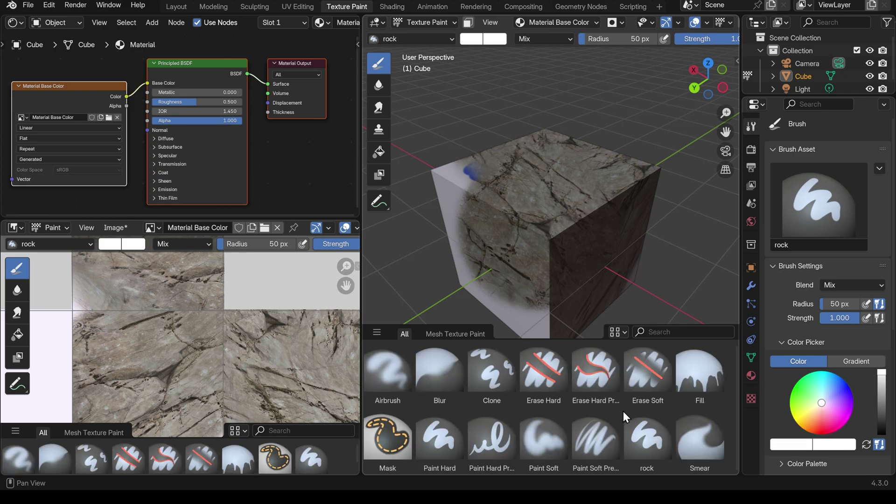
# Step: Create a new General file, choosing Don't Save for the previous one
pyautogui.click(29, 6)
pyautogui.moveTo(32, 17)
pyautogui.click(161, 19)
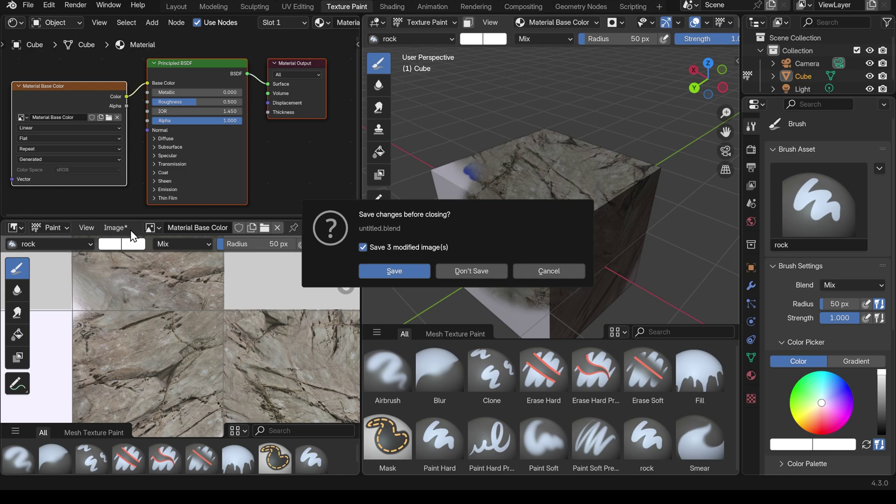
pyautogui.click(466, 273)
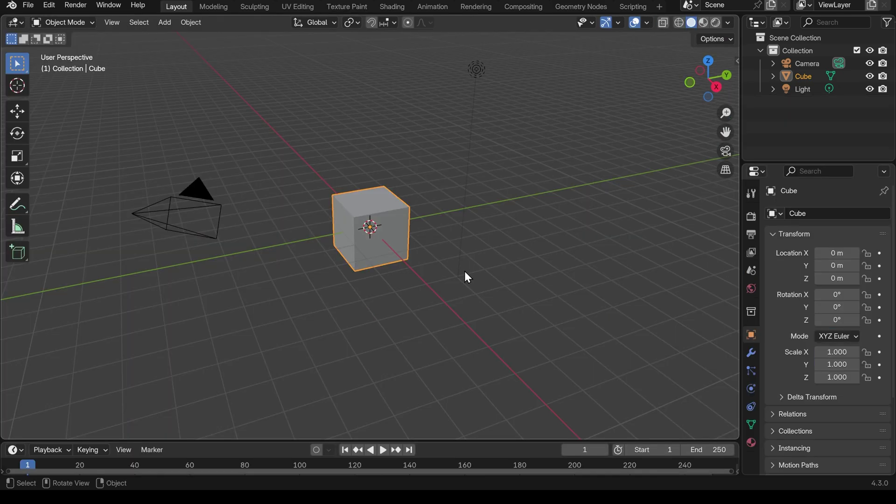
# Step: In the Texture Paint workspace, add a Base Color paint slot creating the Material Base Color image
pyautogui.click(347, 7)
pyautogui.click(575, 22)
pyautogui.click(564, 46)
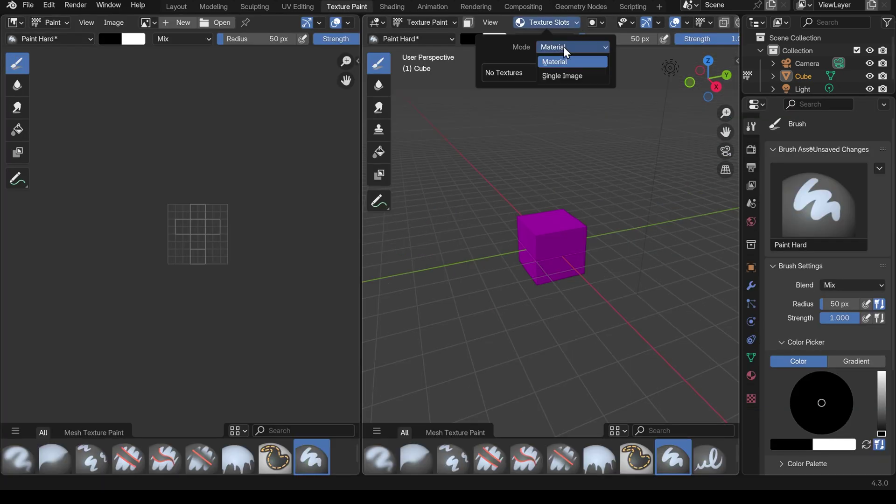
pyautogui.click(564, 47)
pyautogui.click(604, 70)
pyautogui.click(629, 85)
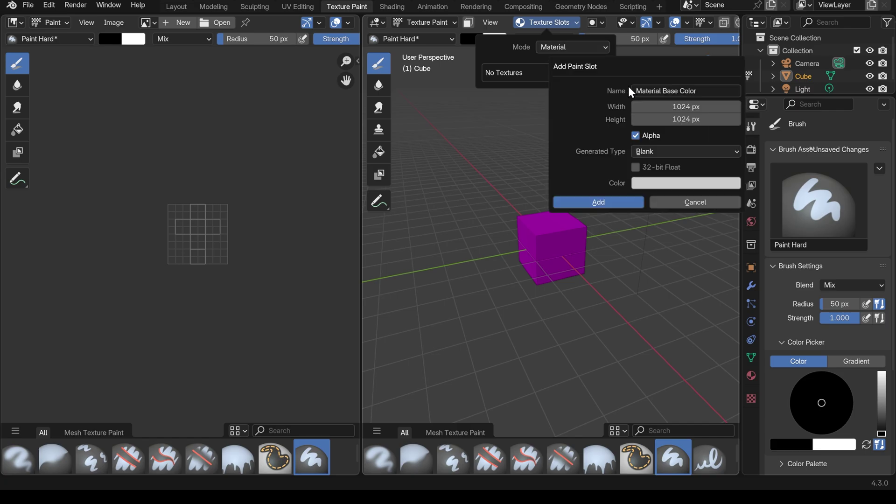
pyautogui.click(598, 202)
pyautogui.scroll(5, 564, 255)
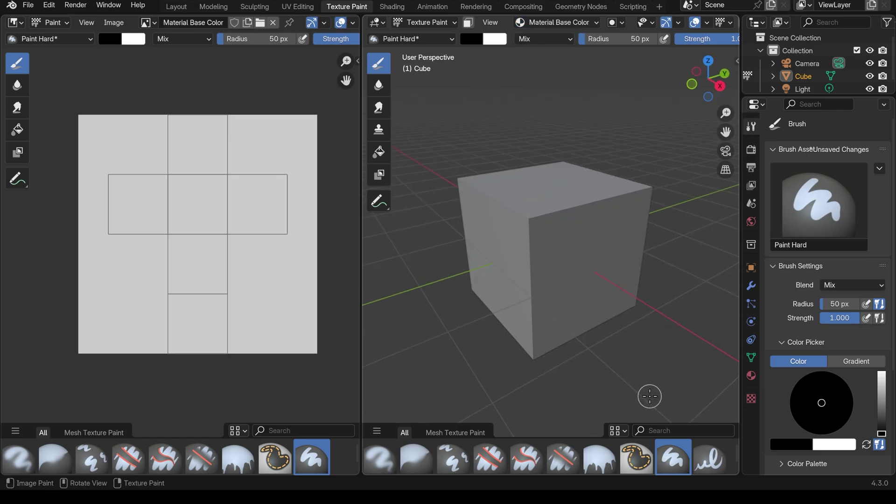
# Step: Select the rock brush from the enlarged asset shelf, test a stroke, and set the paint colour to white
pyautogui.moveTo(593, 385); pyautogui.dragTo(600, 360)
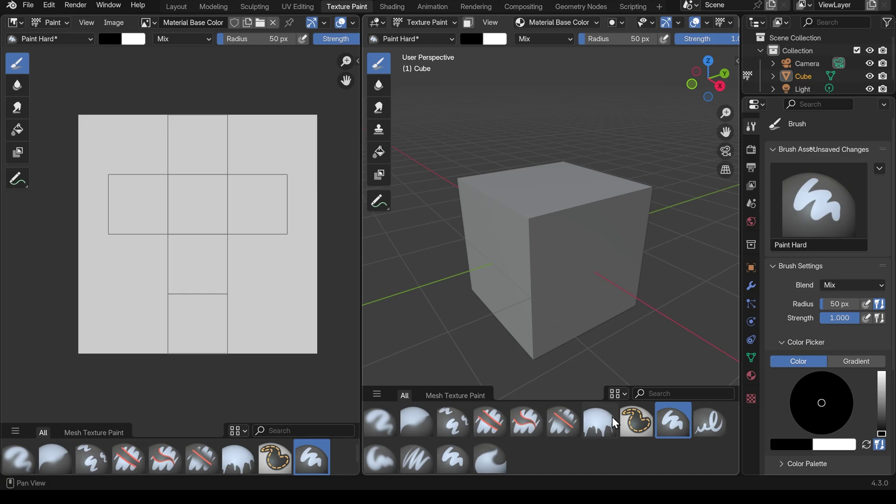
pyautogui.click(455, 460)
pyautogui.moveTo(560, 276); pyautogui.dragTo(531, 221)
pyautogui.moveTo(530, 221)
pyautogui.mouseDown(button='middle')
pyautogui.moveTo(603, 306)
pyautogui.moveTo(565, 266)
pyautogui.moveTo(489, 287)
pyautogui.mouseUp(button='middle')
pyautogui.click(882, 373)
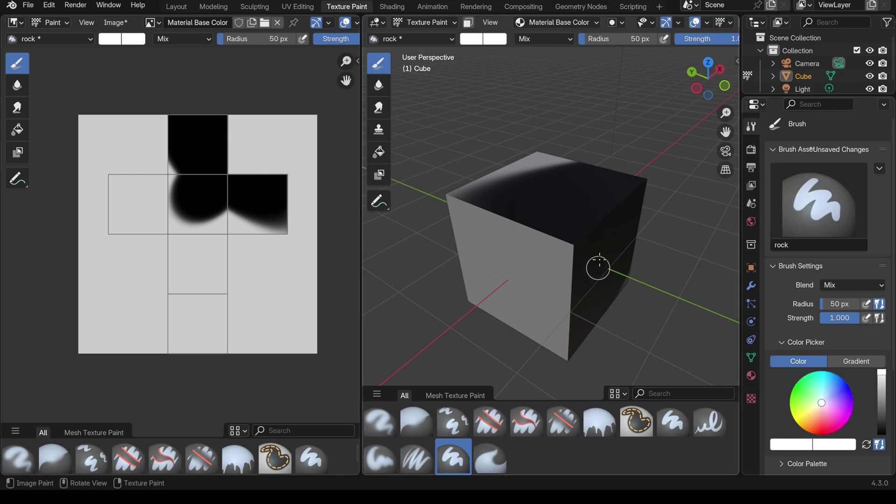
# Step: Paint rock texture over the cube's top, left and lower faces, covering the black blob
pyautogui.moveTo(598, 266); pyautogui.dragTo(728, 196)
pyautogui.moveTo(729, 196)
pyautogui.mouseDown(button='middle')
pyautogui.moveTo(650, 273)
pyautogui.moveTo(536, 230)
pyautogui.mouseUp(button='middle')
pyautogui.moveTo(537, 230); pyautogui.dragTo(528, 252)
pyautogui.moveTo(527, 252)
pyautogui.mouseDown(button='middle')
pyautogui.moveTo(534, 246)
pyautogui.moveTo(522, 262)
pyautogui.mouseUp(button='middle')
pyautogui.moveTo(523, 261); pyautogui.dragTo(514, 270)
pyautogui.moveTo(512, 269); pyautogui.dragTo(522, 244, button='middle')
pyautogui.moveTo(523, 244); pyautogui.dragTo(527, 255)
pyautogui.moveTo(527, 254); pyautogui.dragTo(584, 261, button='middle')
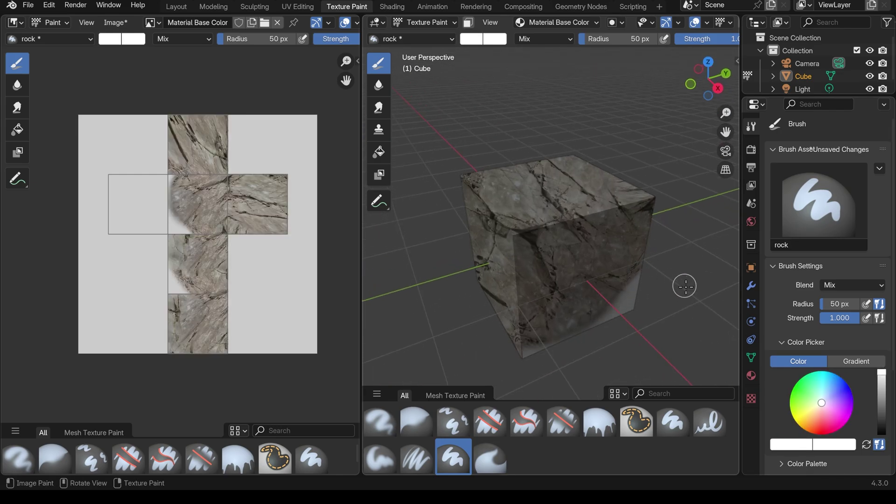